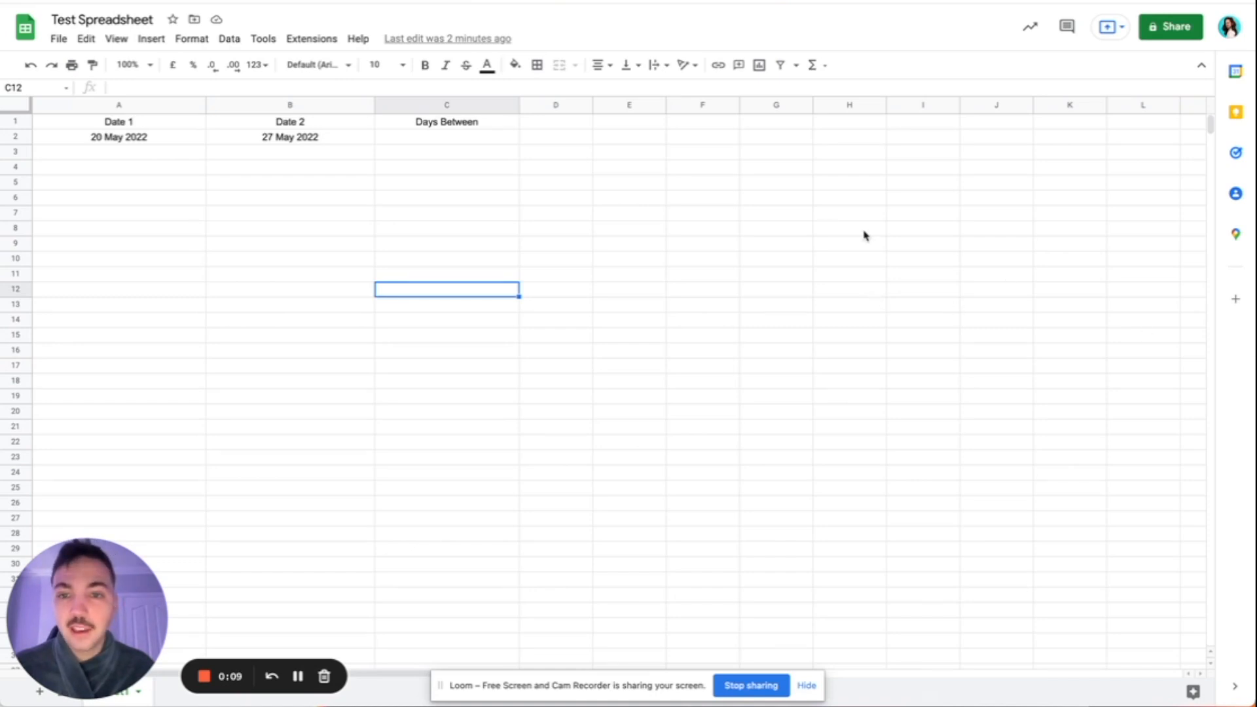
Review the Date 1 and Date 2 columns holding 20 May 2022 and 27 May 2022.
click(437, 260)
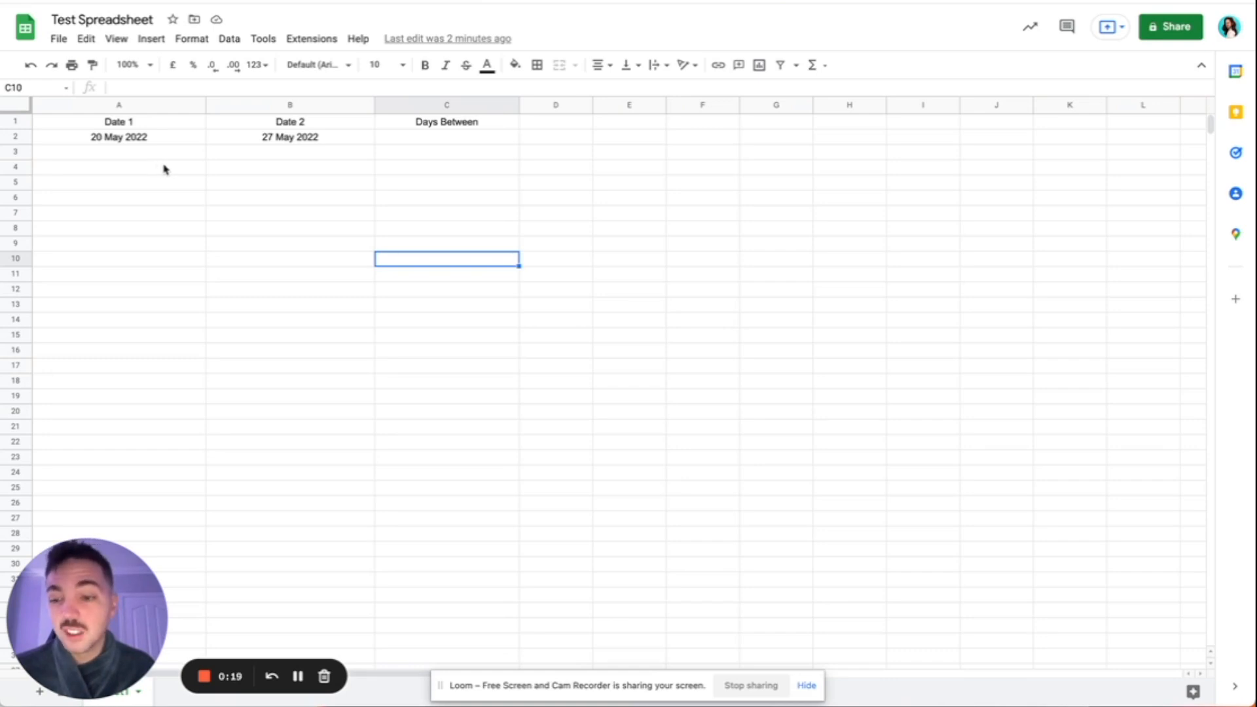
click(137, 140)
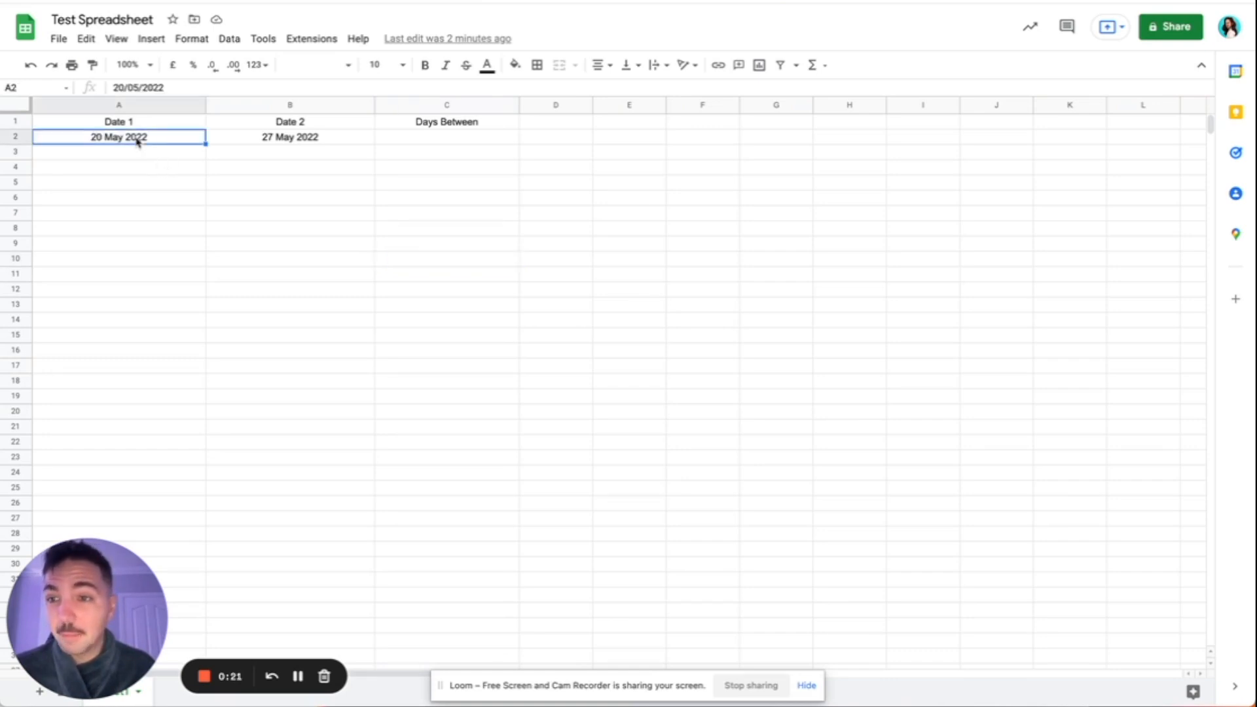
click(138, 124)
click(282, 124)
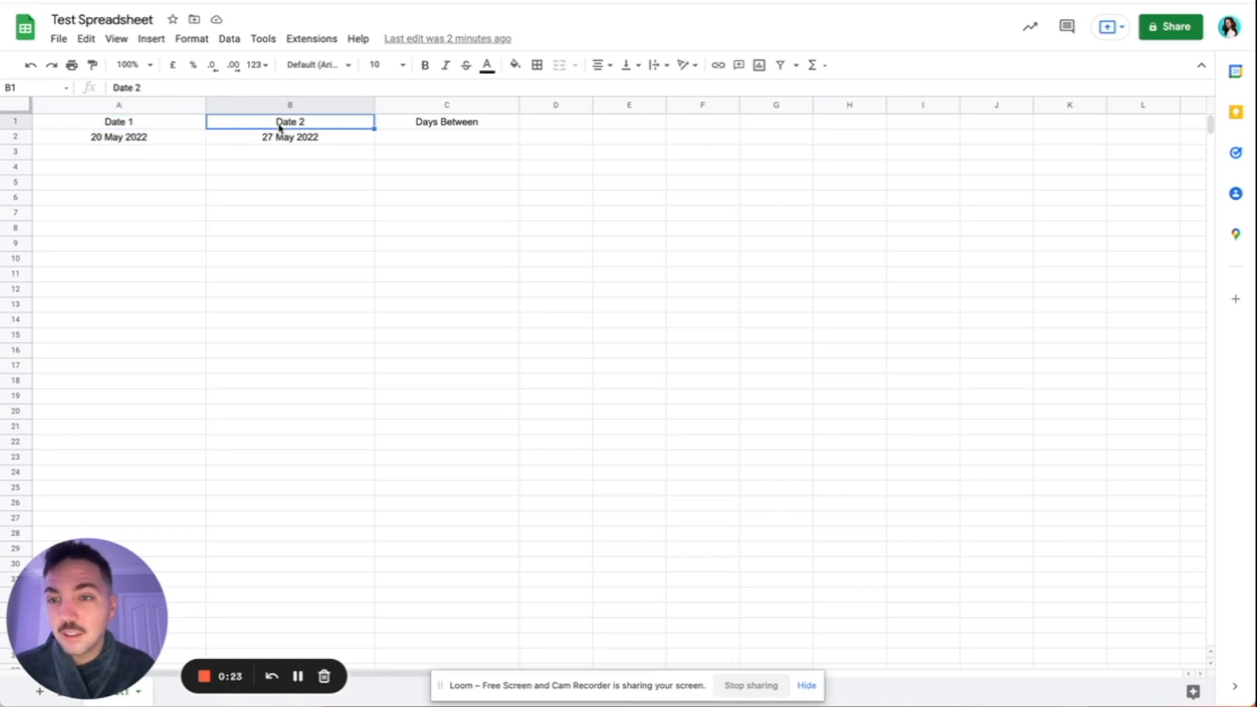
click(106, 140)
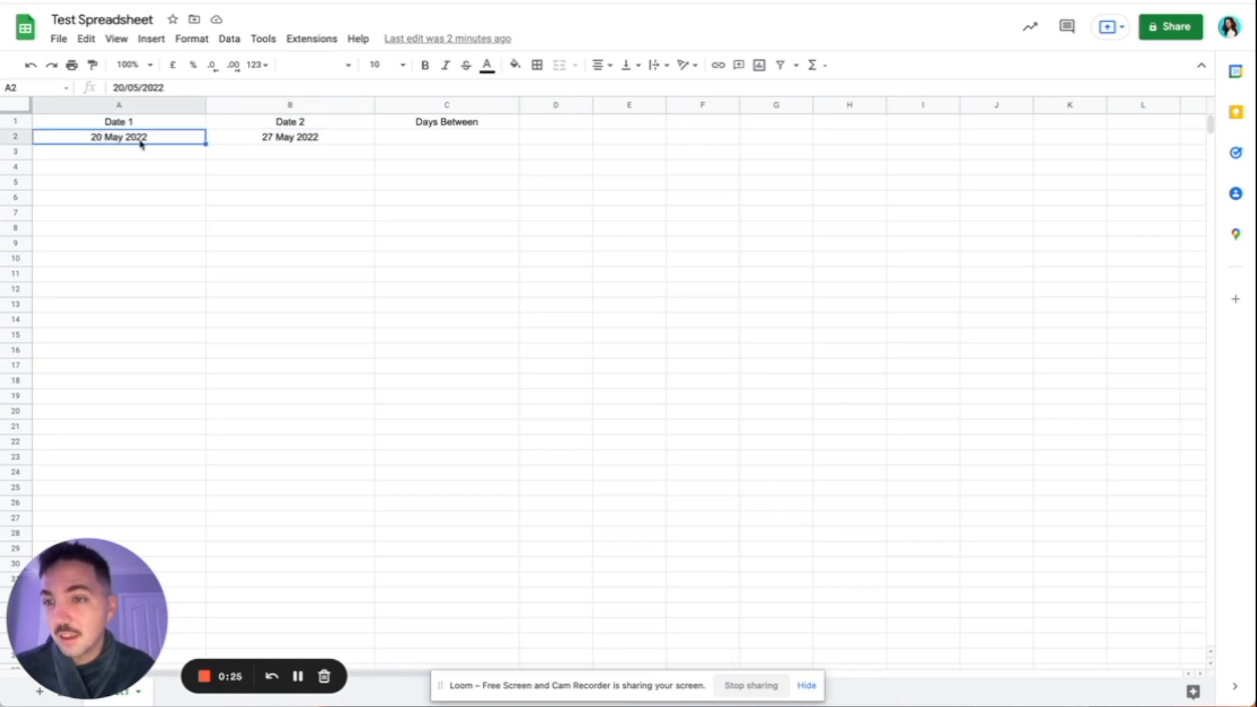
click(273, 143)
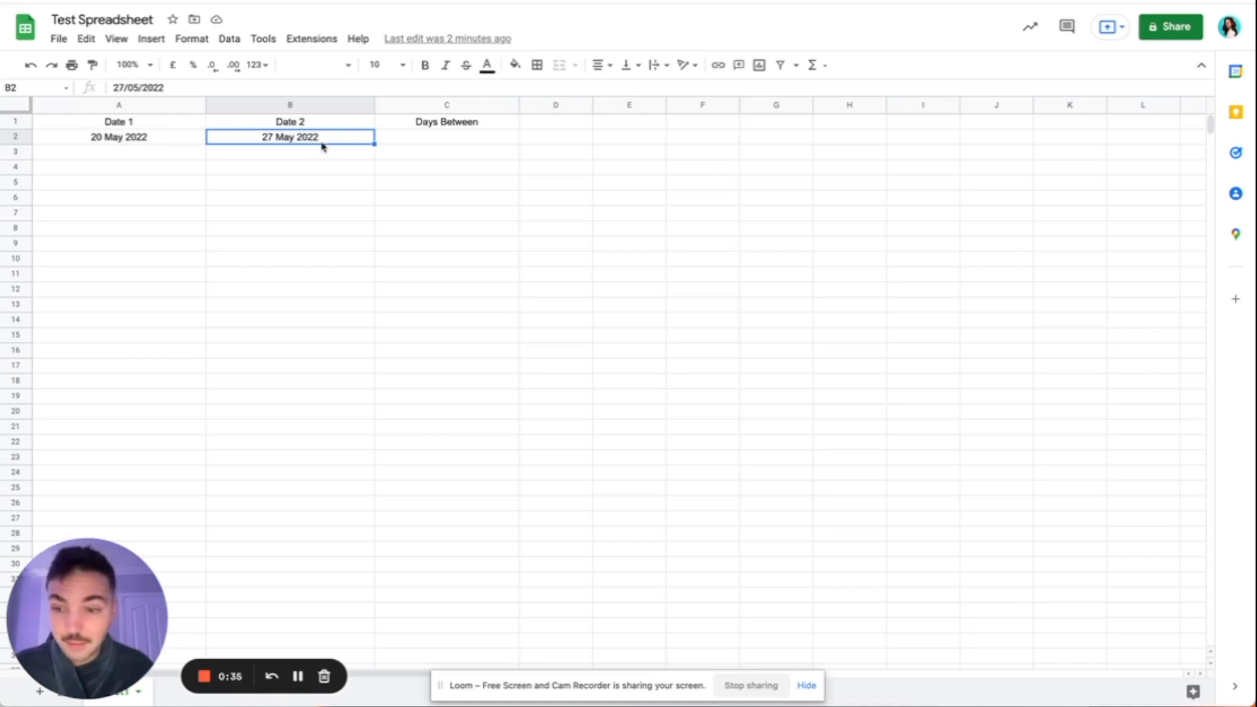
Enter =DAYS(A2,B2) in the row-2 Days Between cell, which returns -7.
click(472, 138)
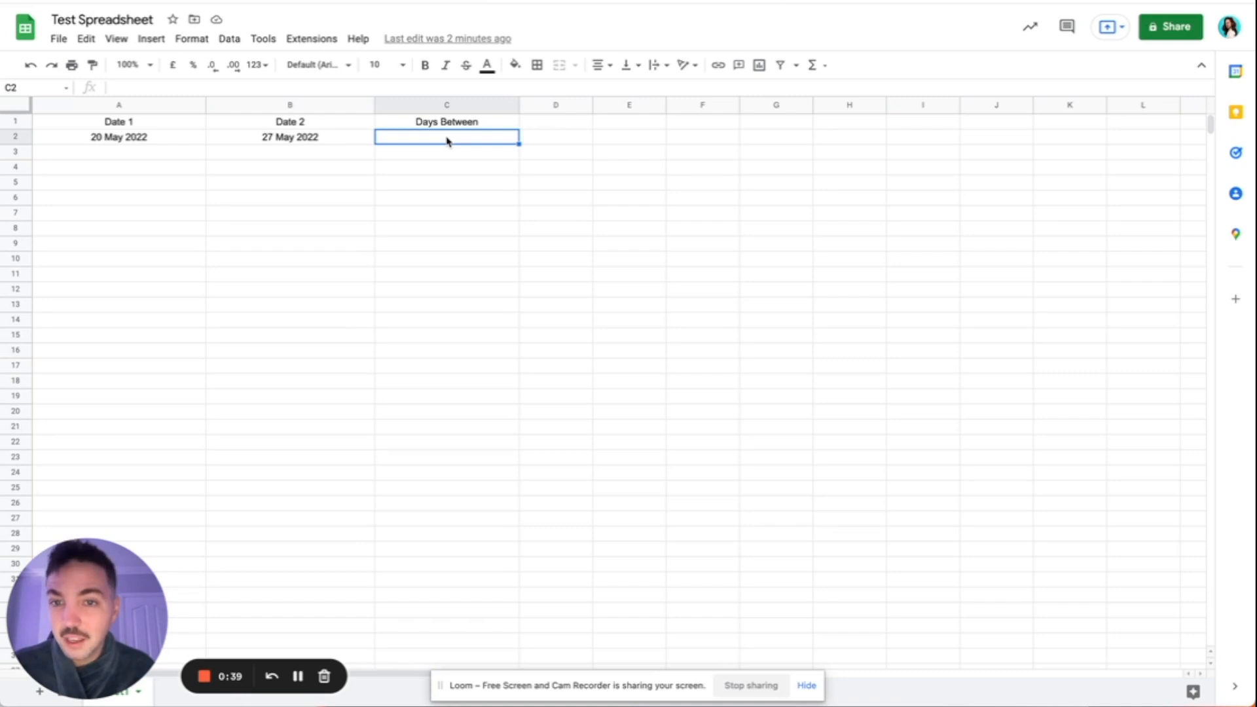
double_click(448, 140)
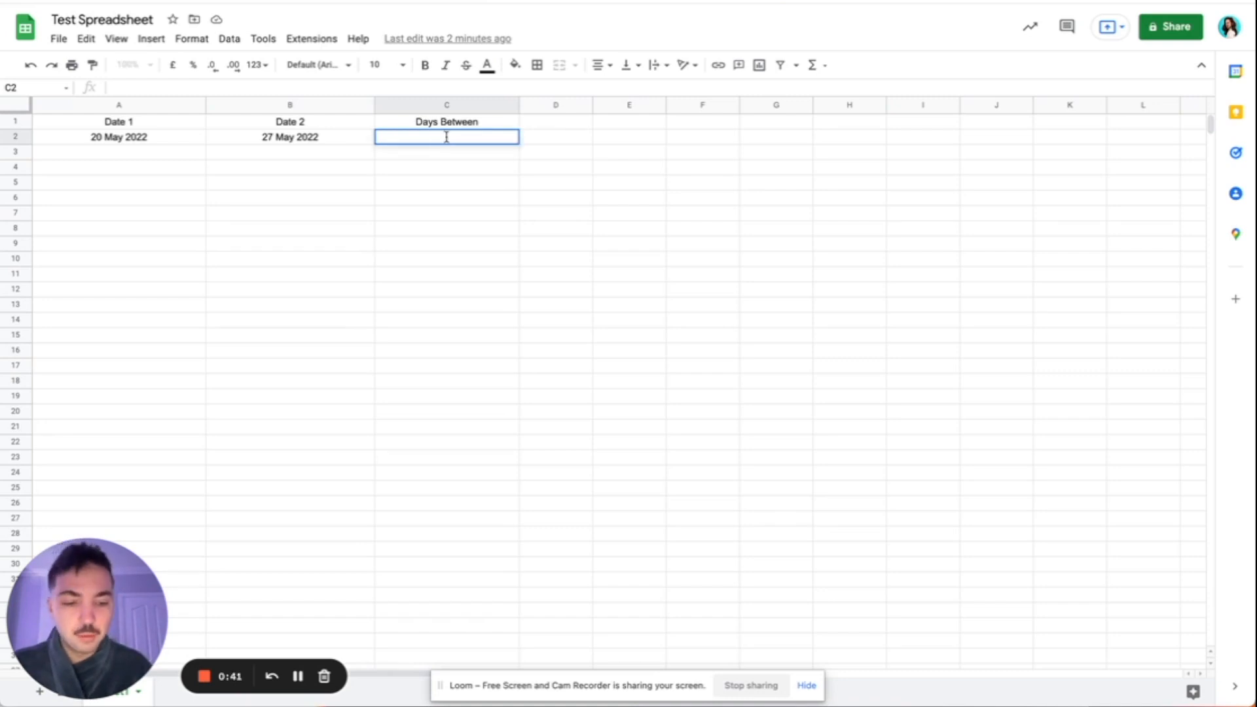
text(=)
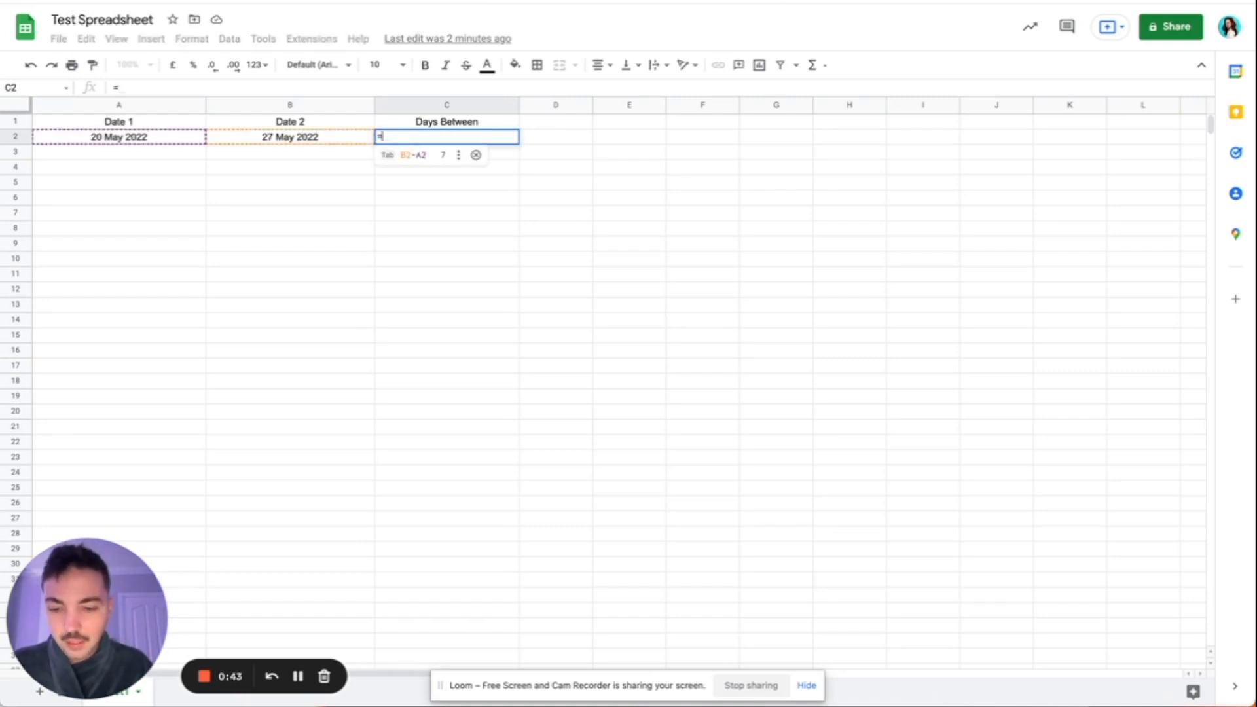
text(DAY)
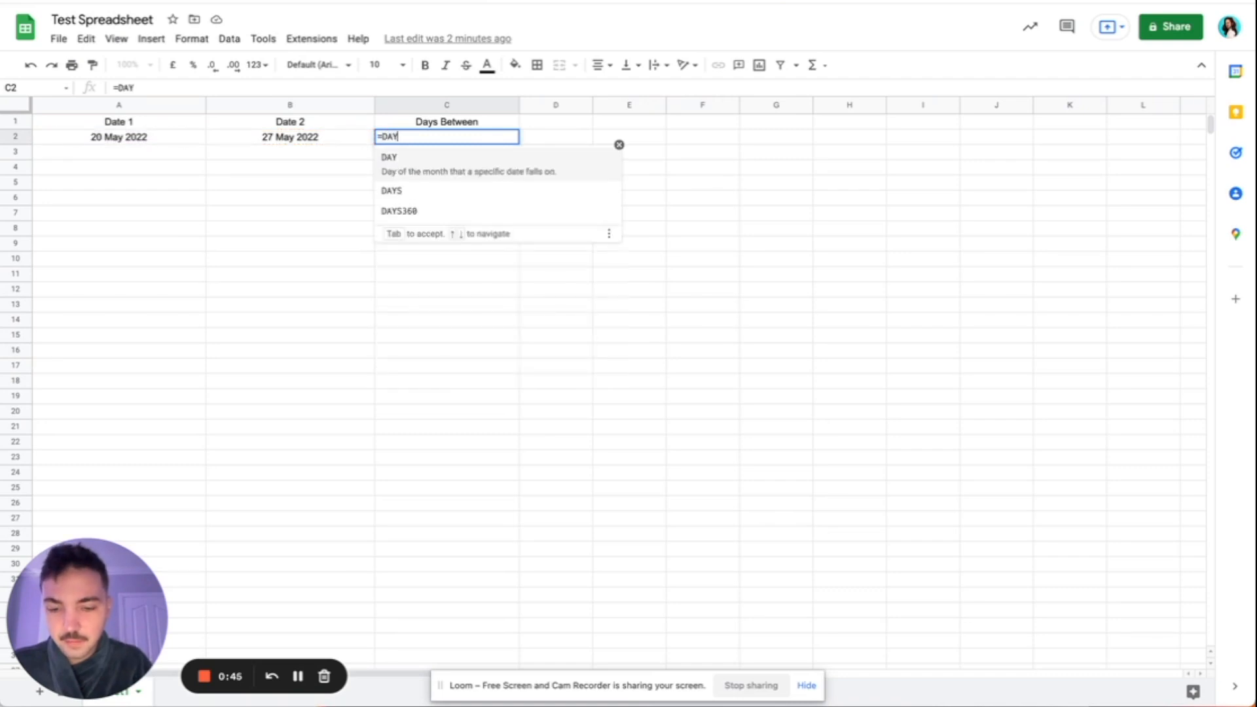
text(S()
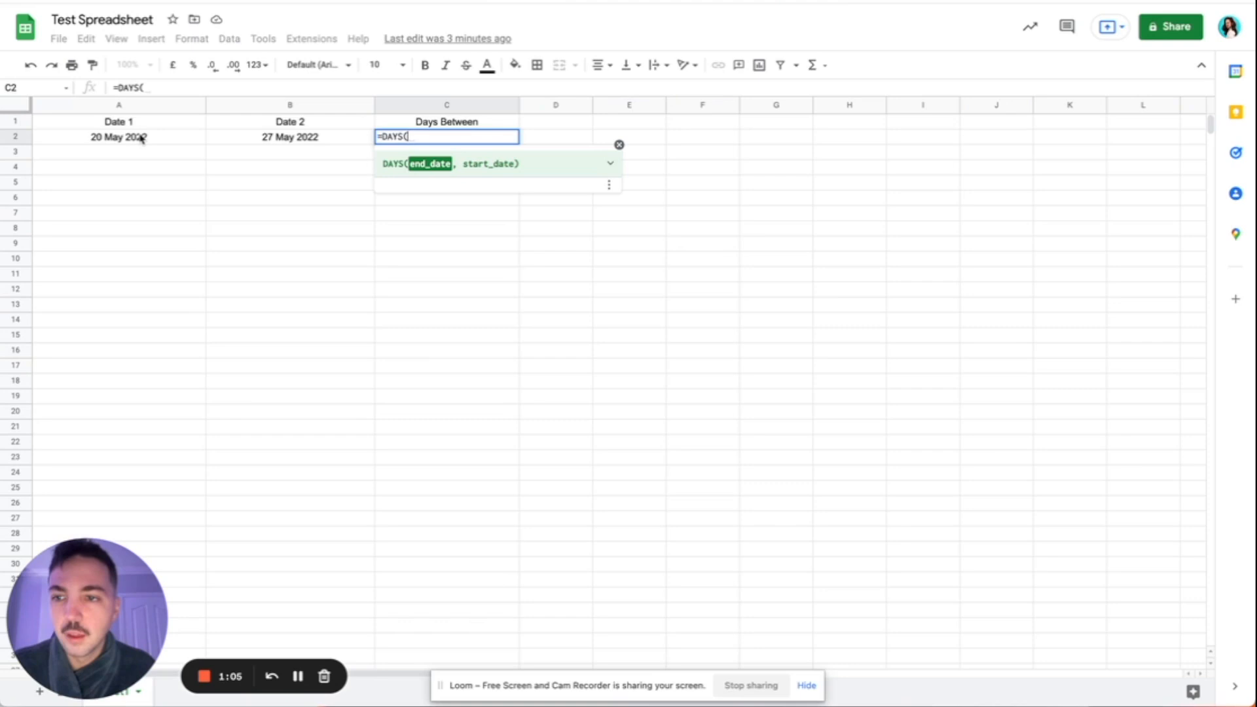
click(141, 139)
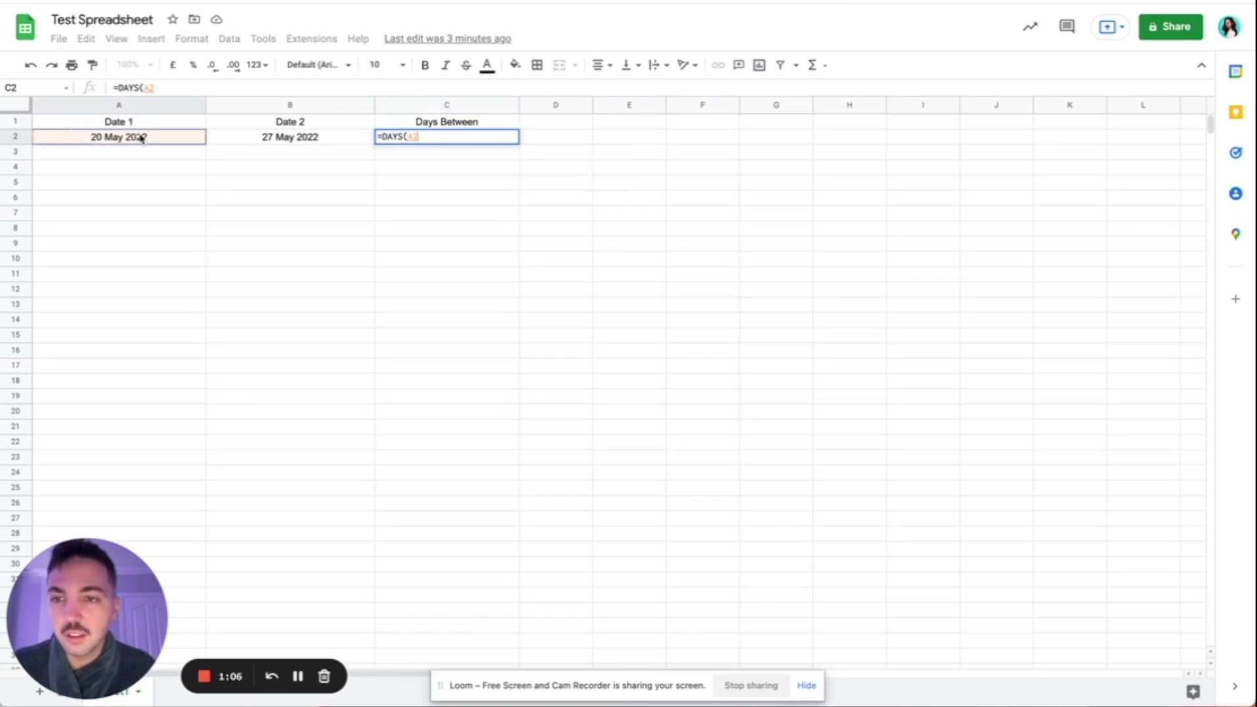
click(290, 141)
text(,B2)
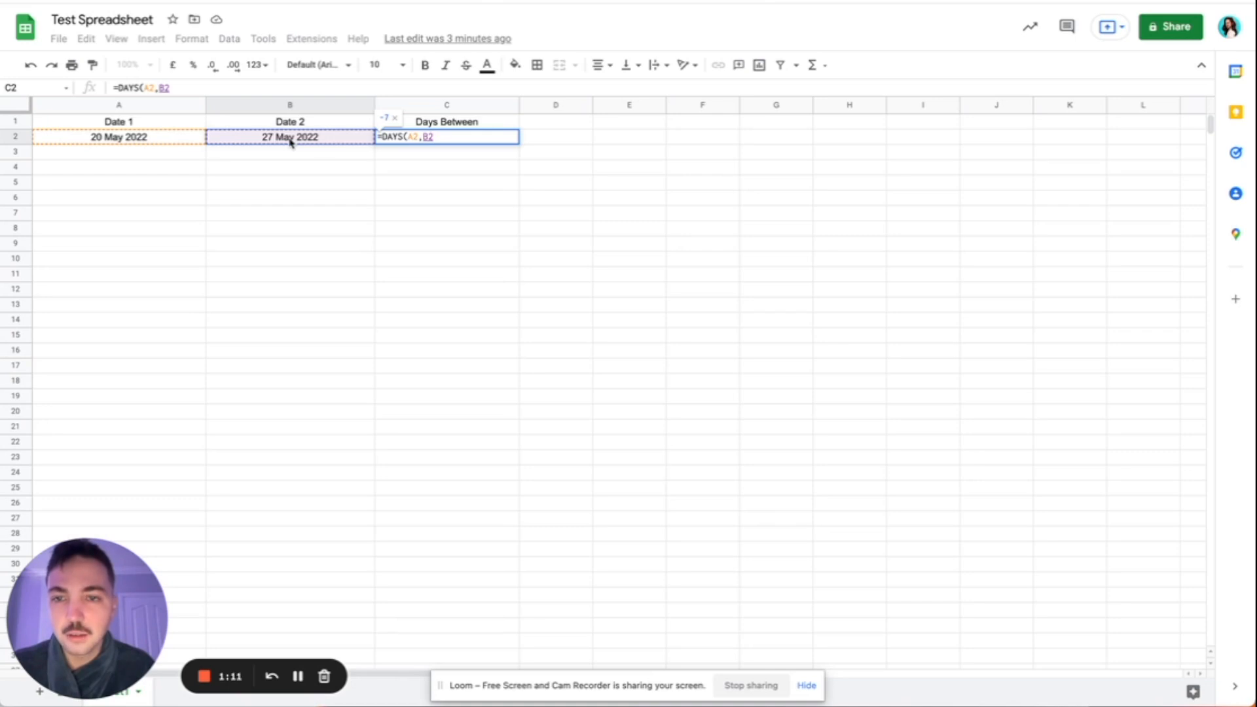
key(Return)
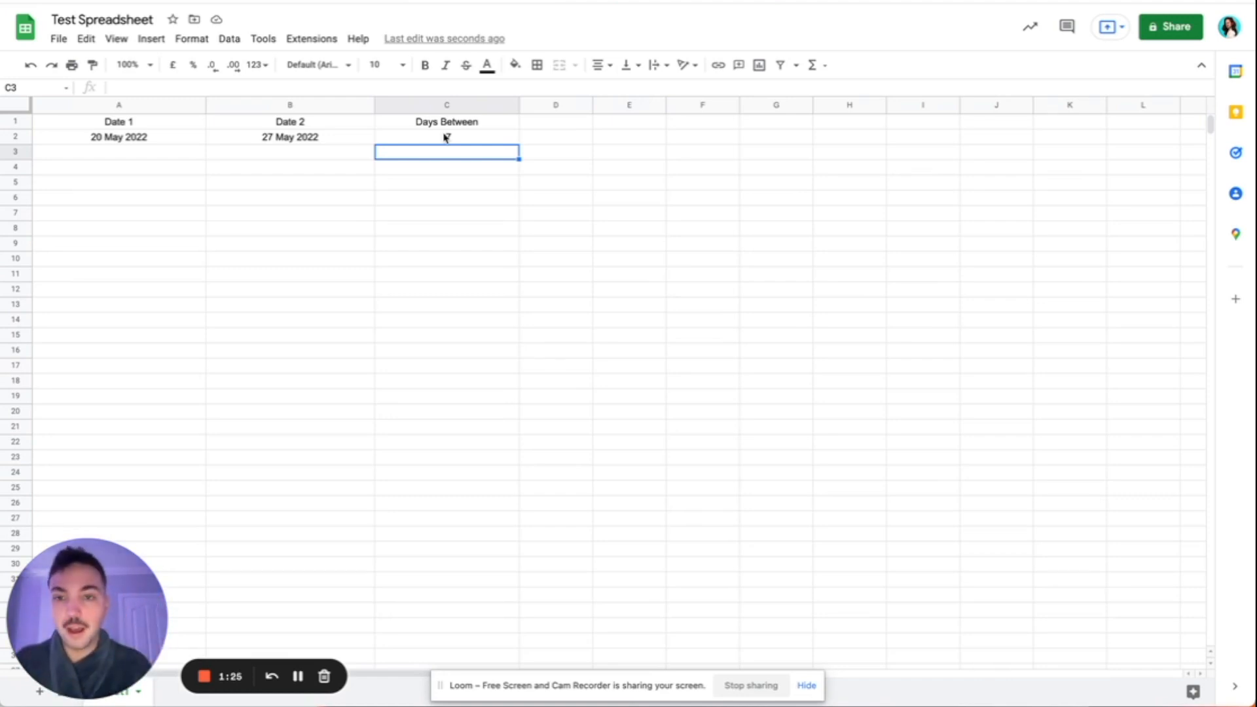
Rewrite the formula as =DAYS(B2,A2) so Days Between shows 7.
click(445, 138)
double_click(444, 137)
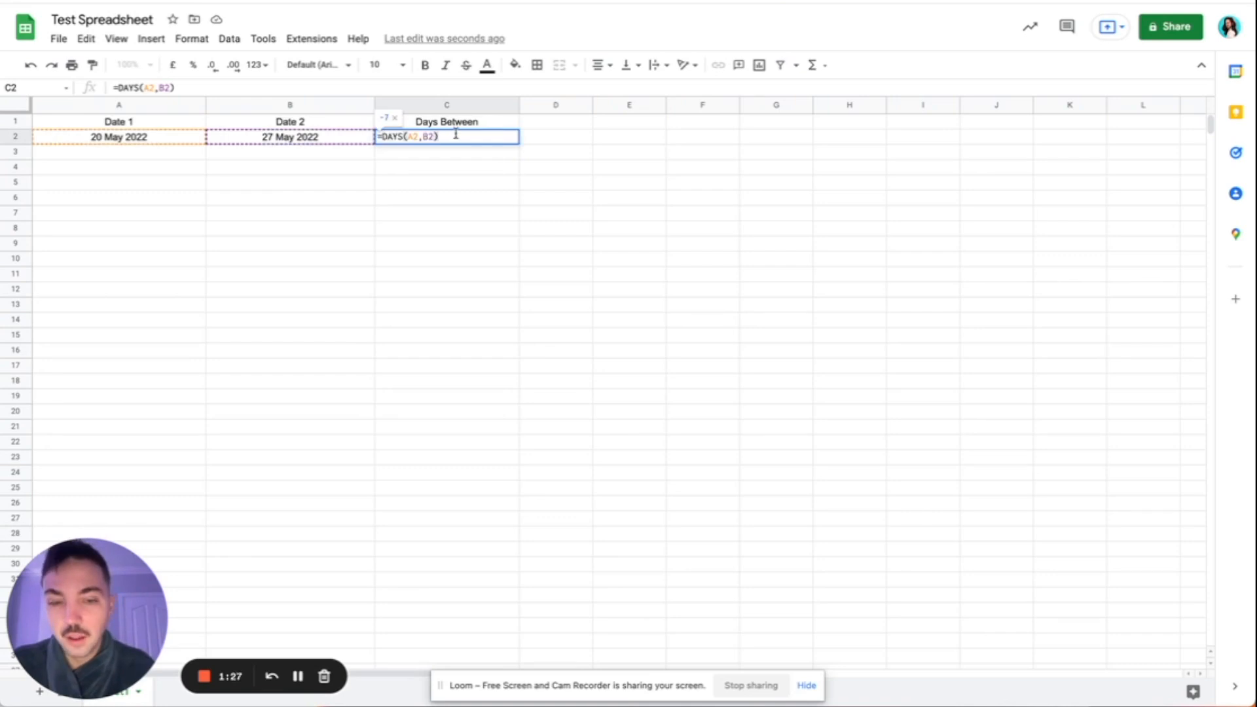
key(BackSpace)
key(BackSpace)
key(BackSpace)
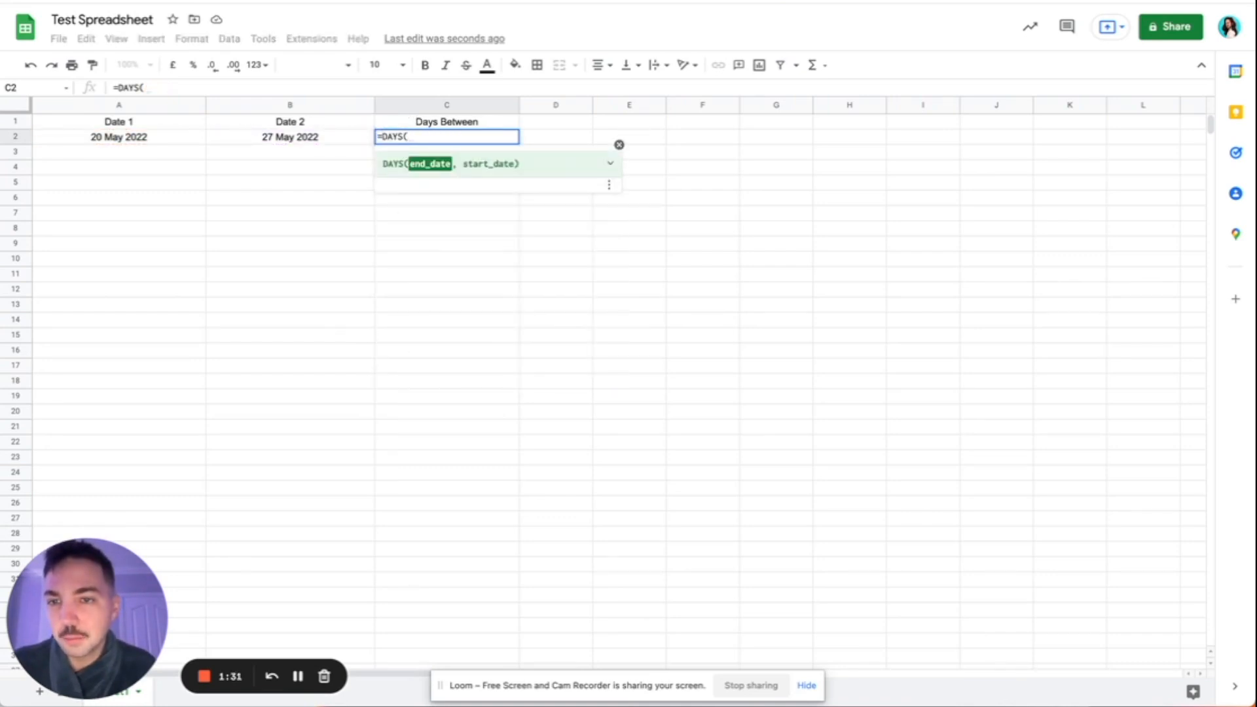
click(305, 140)
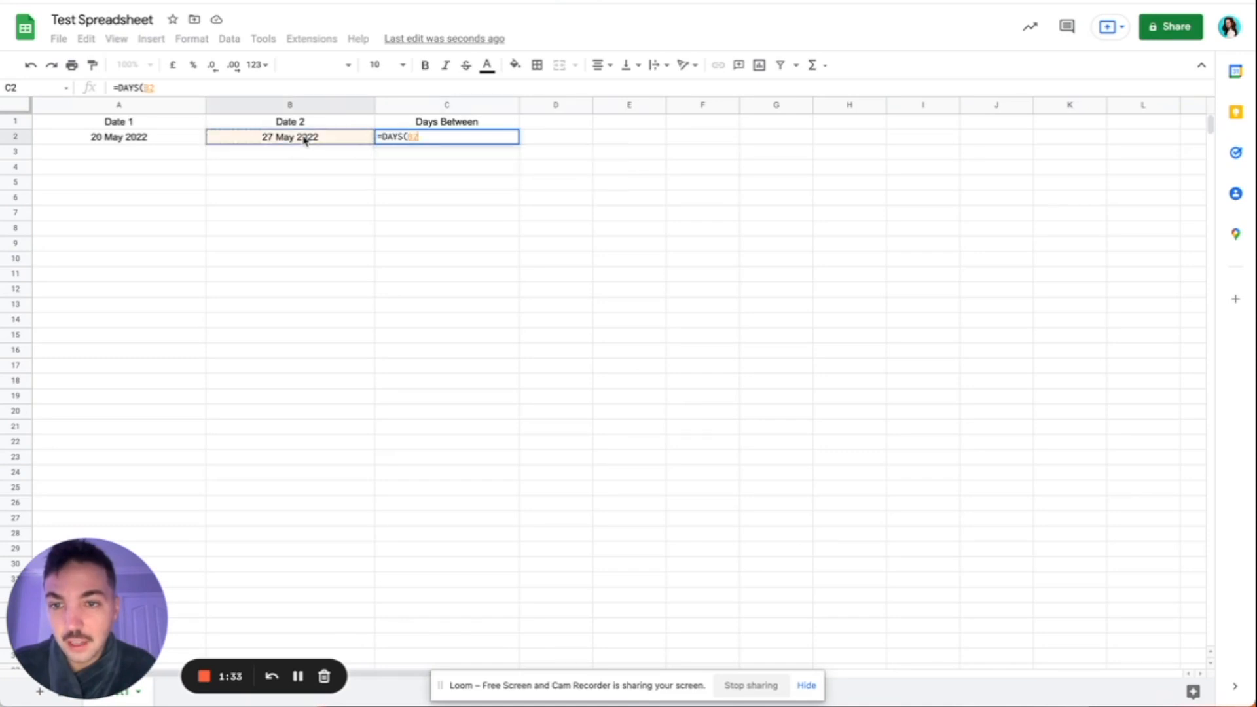
text(,)
click(152, 140)
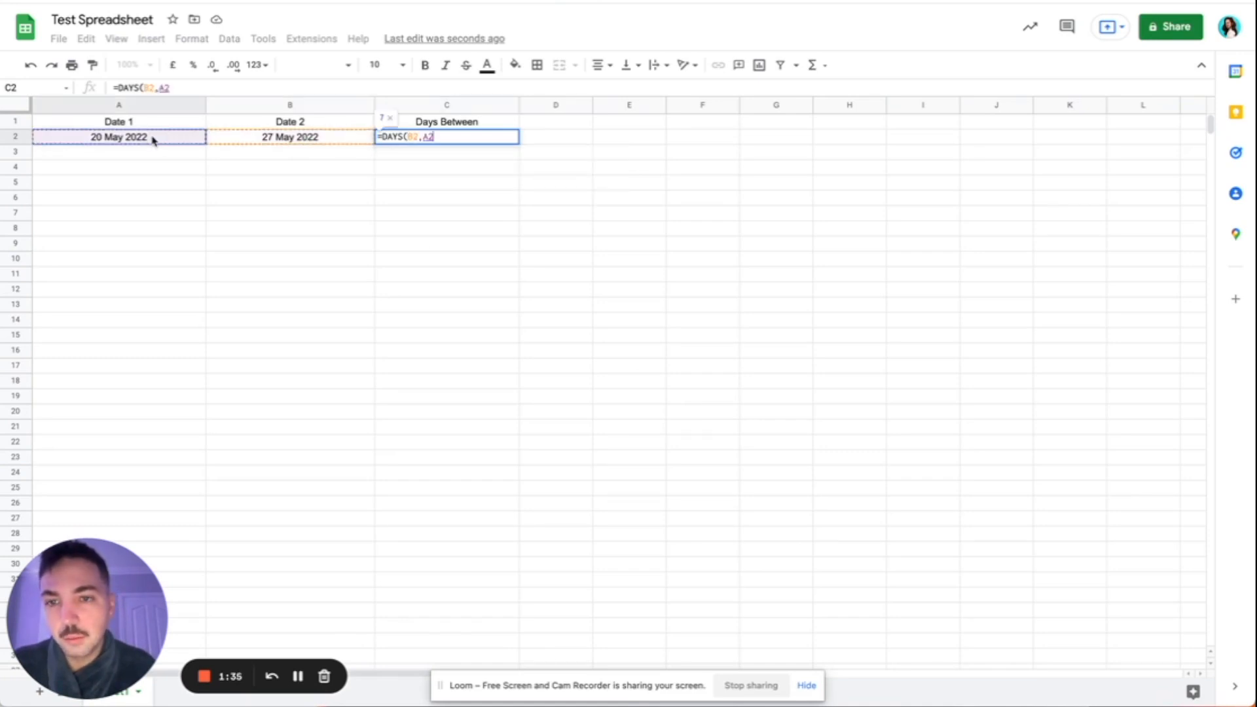
key(Return)
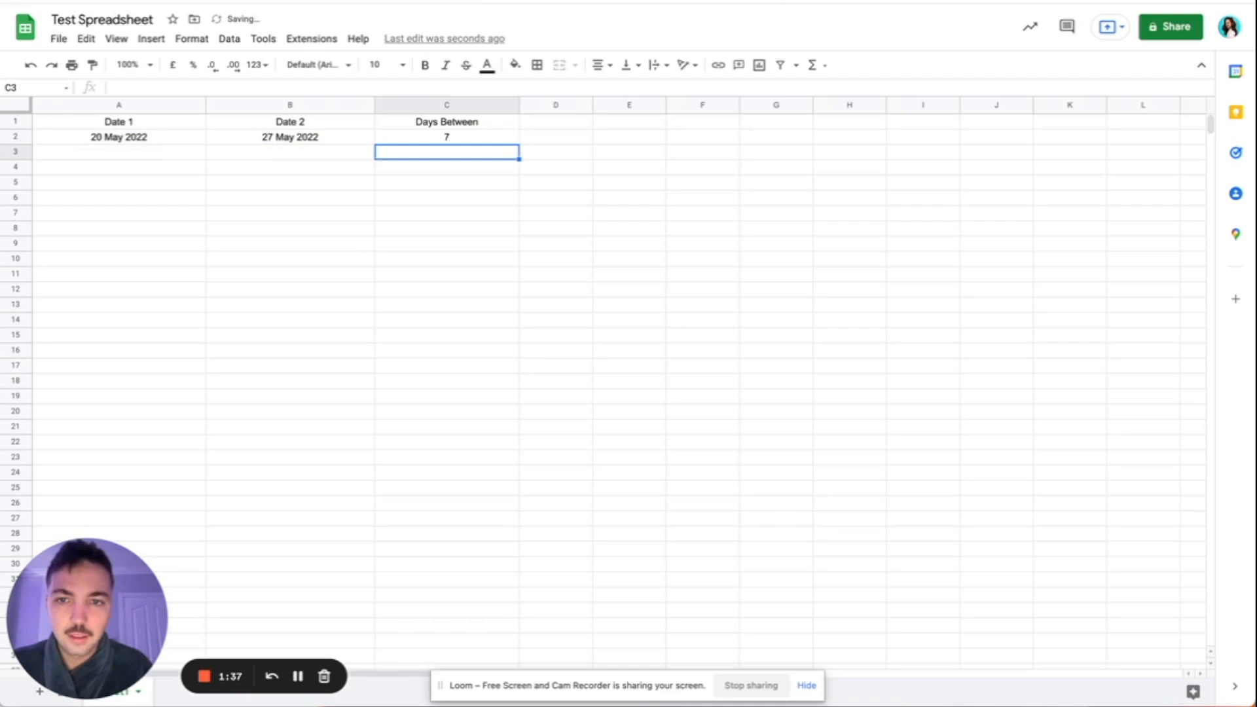
click(648, 260)
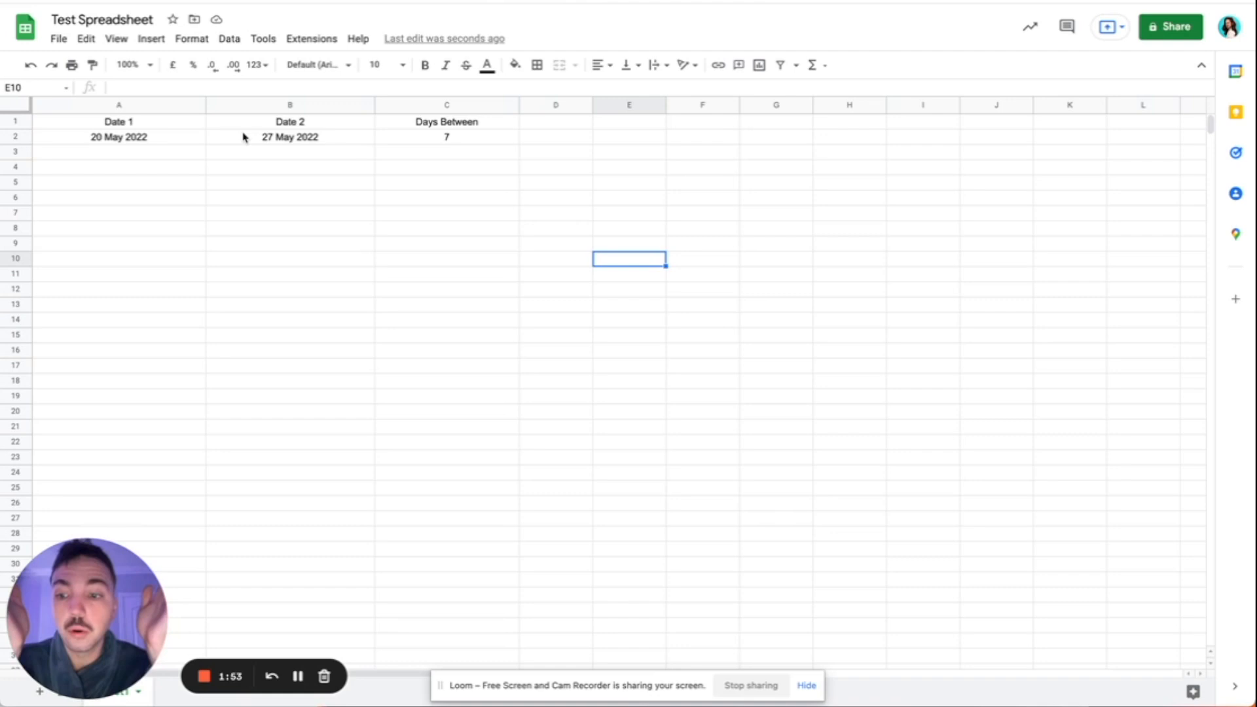
Rename the Date 1 and Date 2 headers to Signed Up To Email List and Made Purchase.
double_click(159, 122)
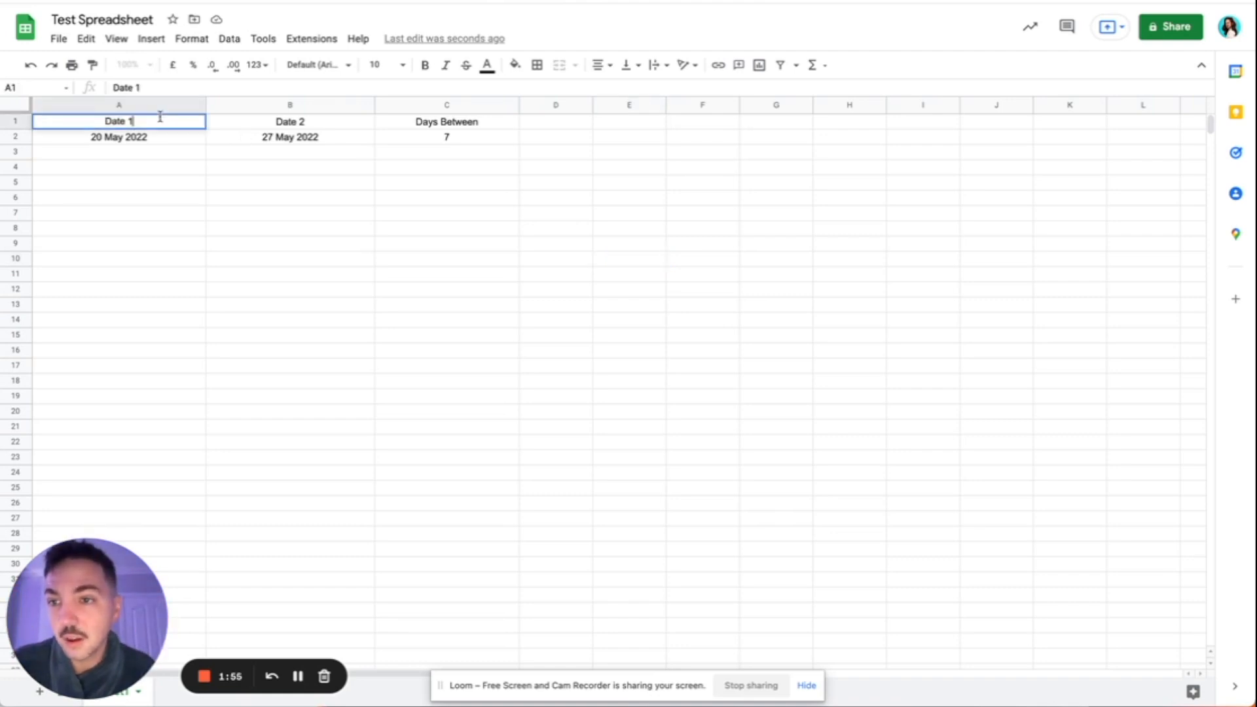
text(Sign)
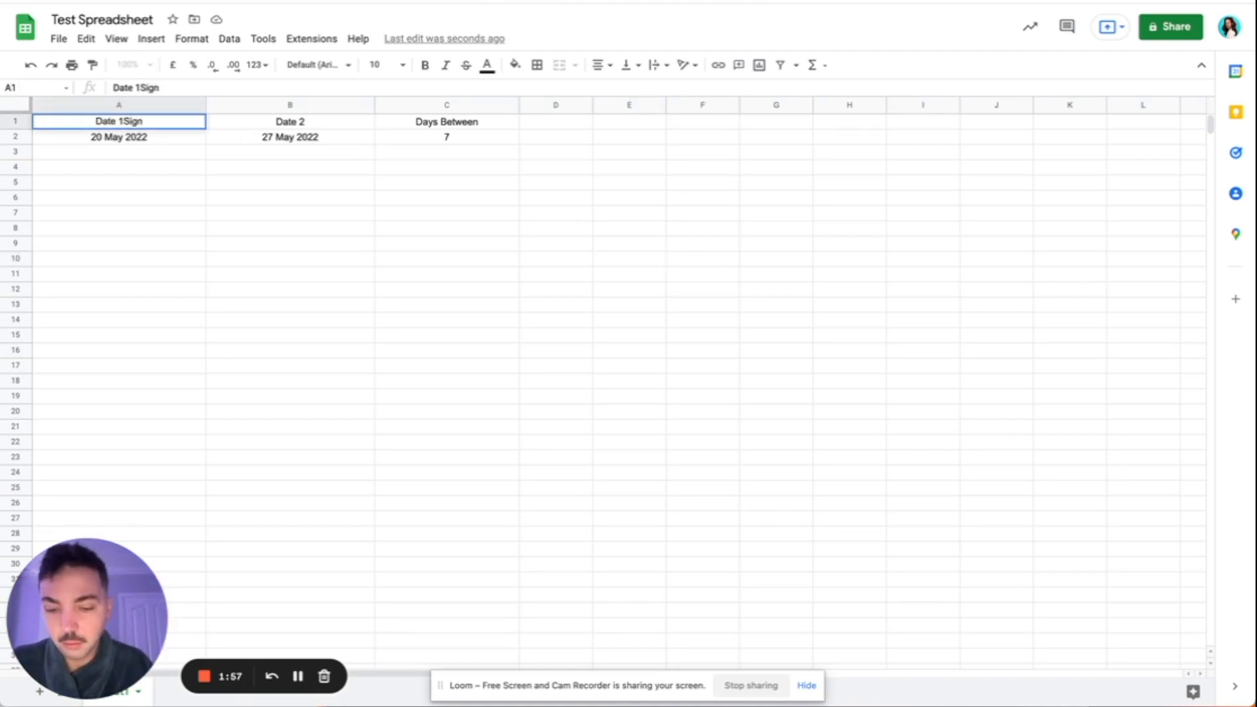
key(ctrl+a)
text(Signed Up )
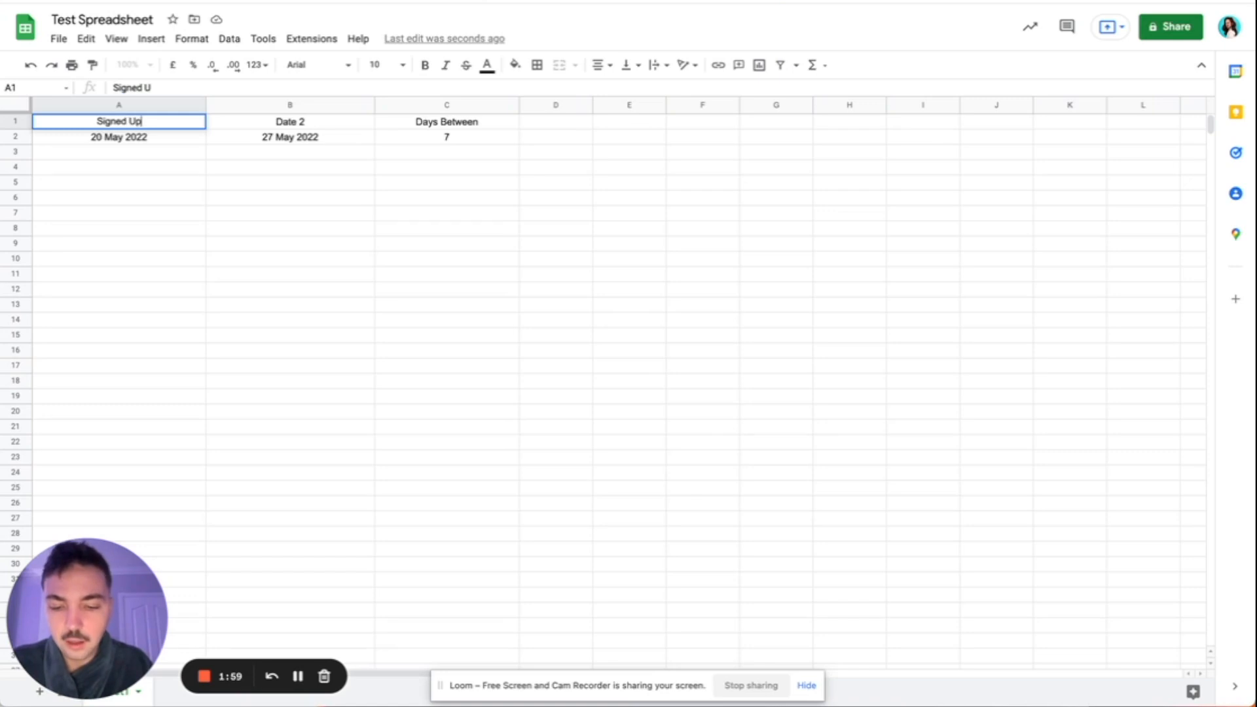
text(To Email)
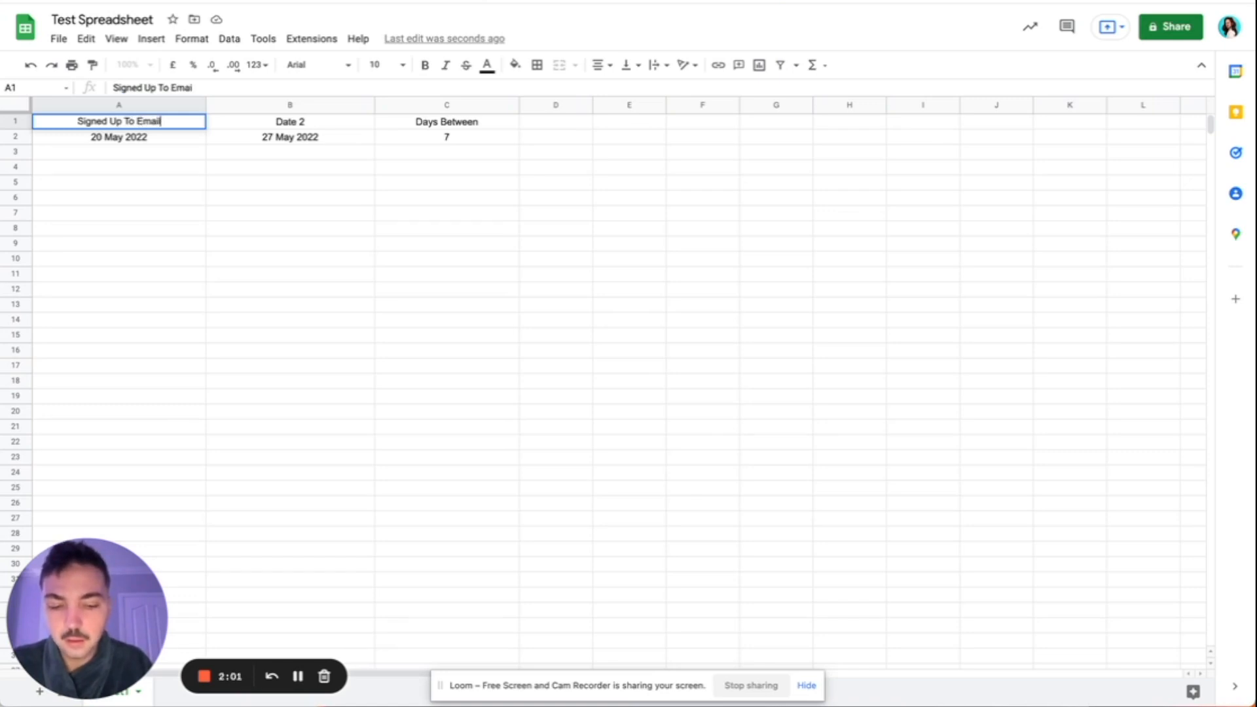
text( ist)
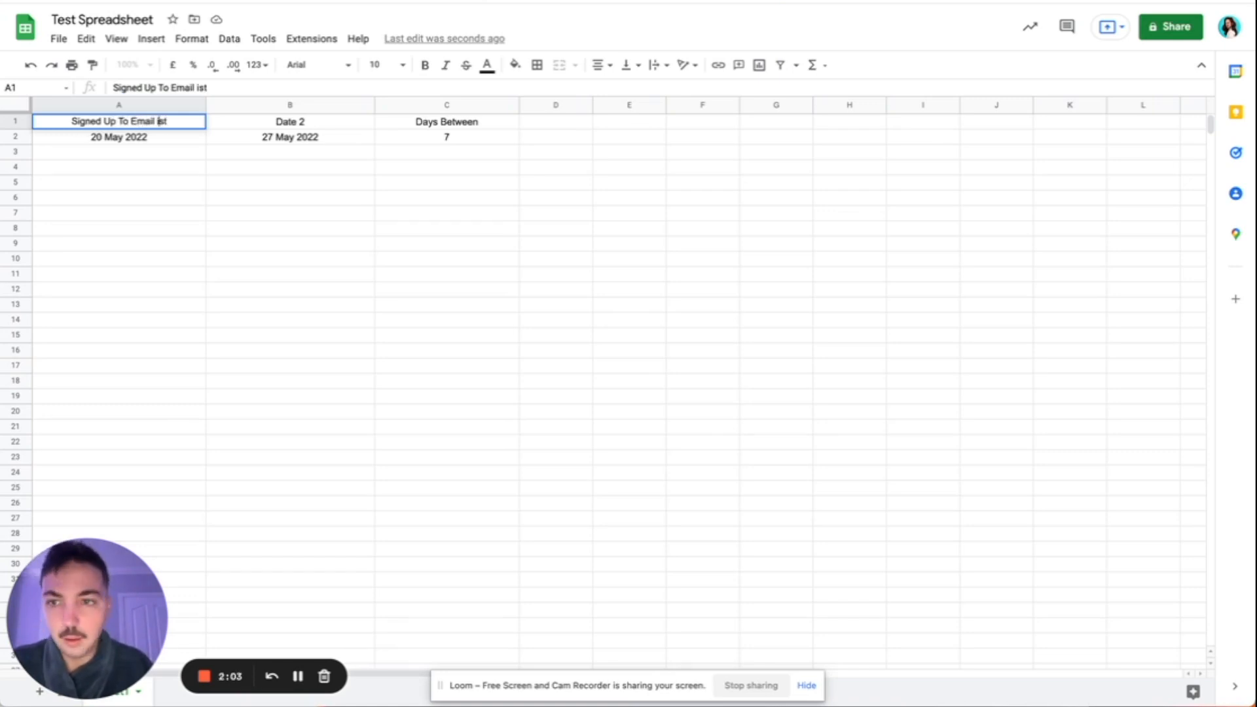
text(L)
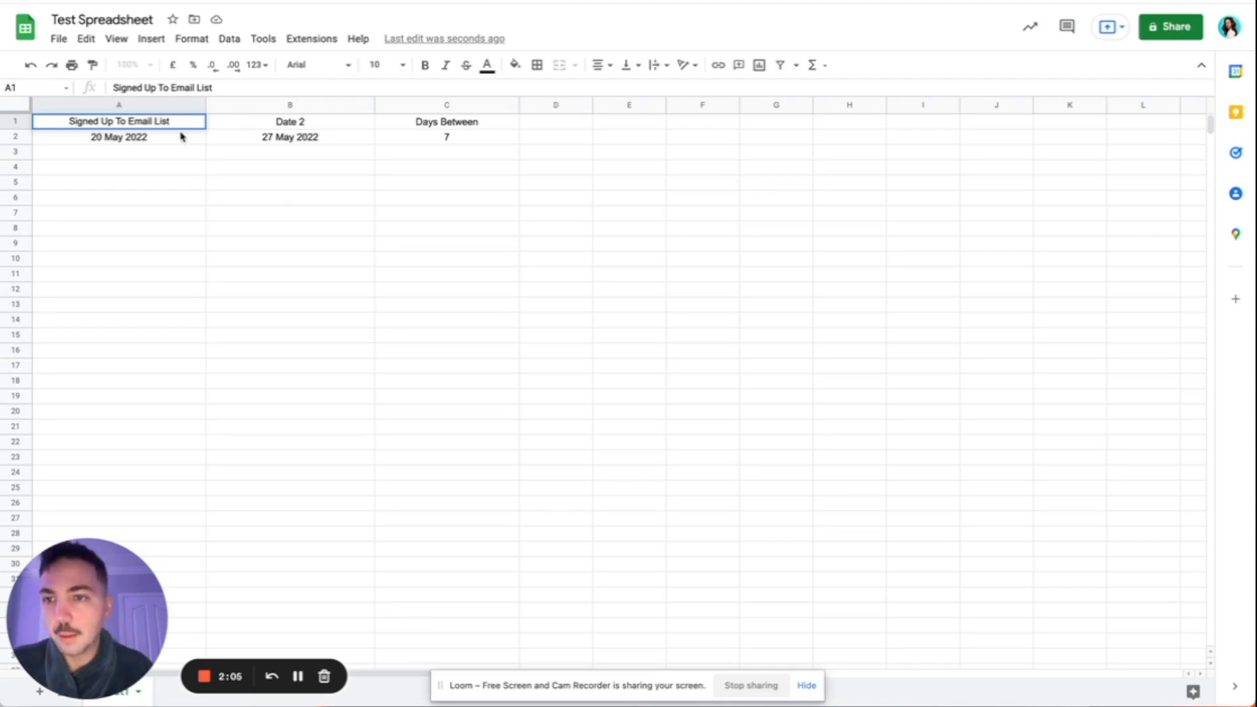
click(178, 143)
click(272, 125)
double_click(273, 123)
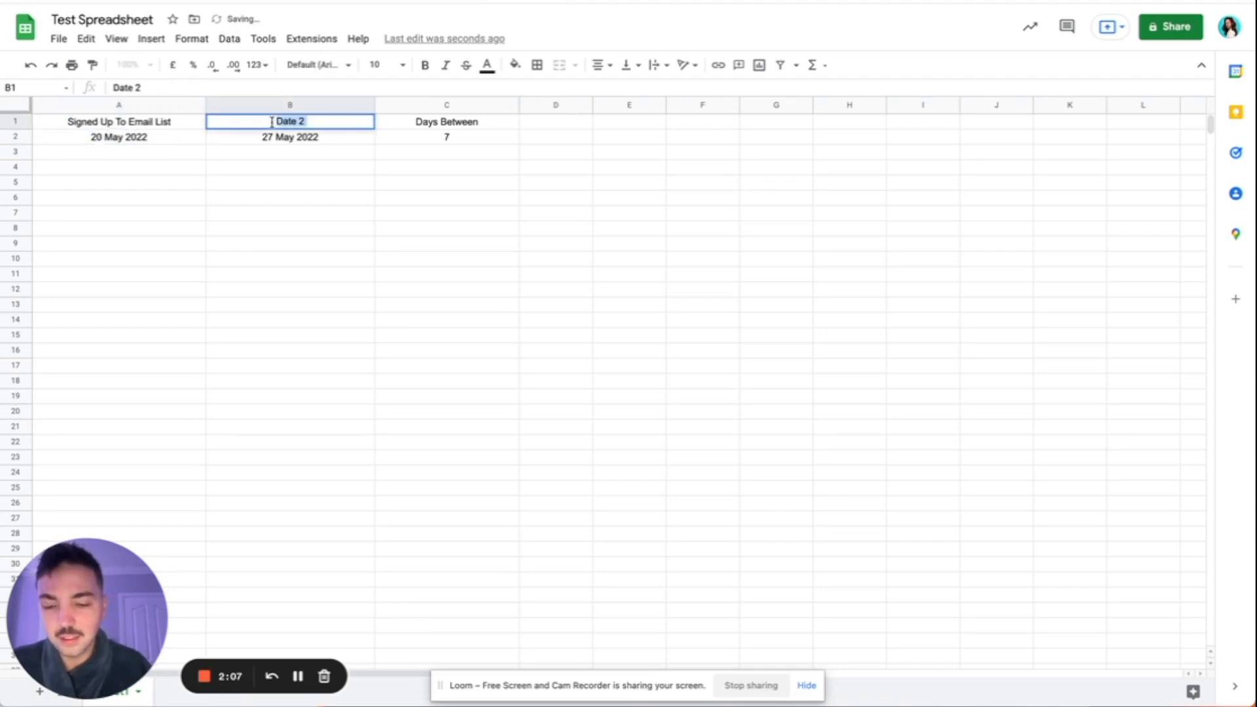
text(Pu)
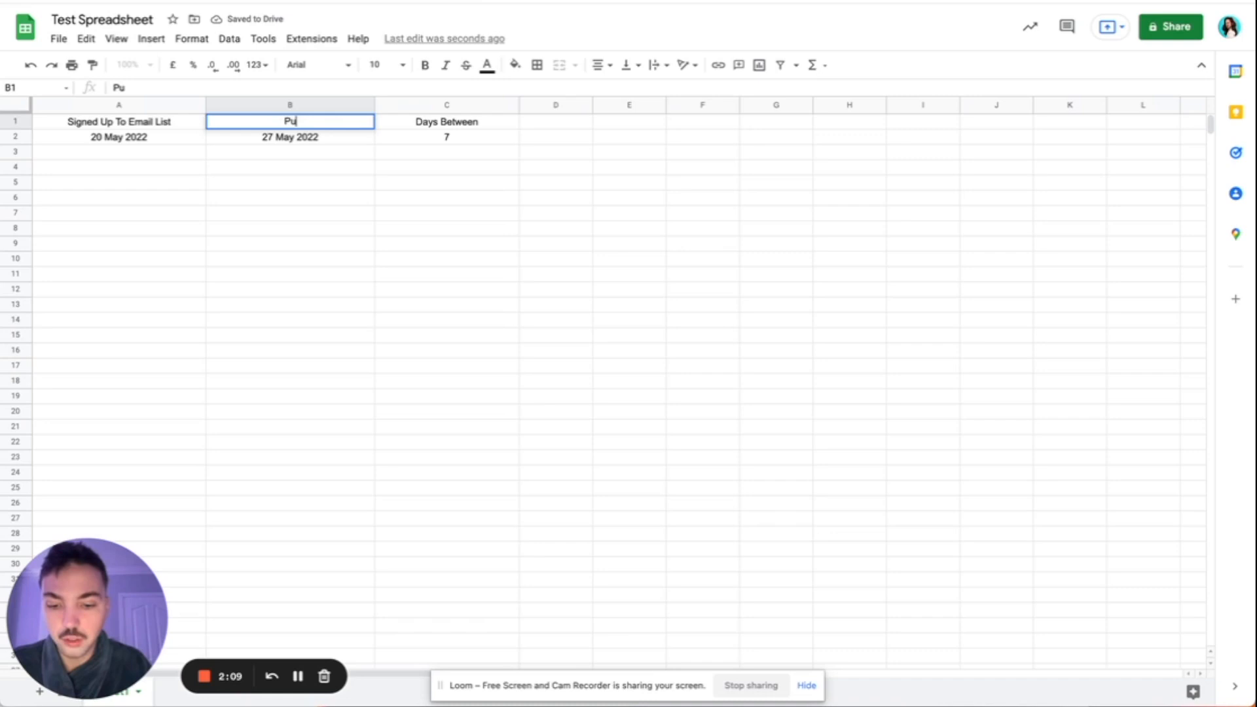
text(rchase)
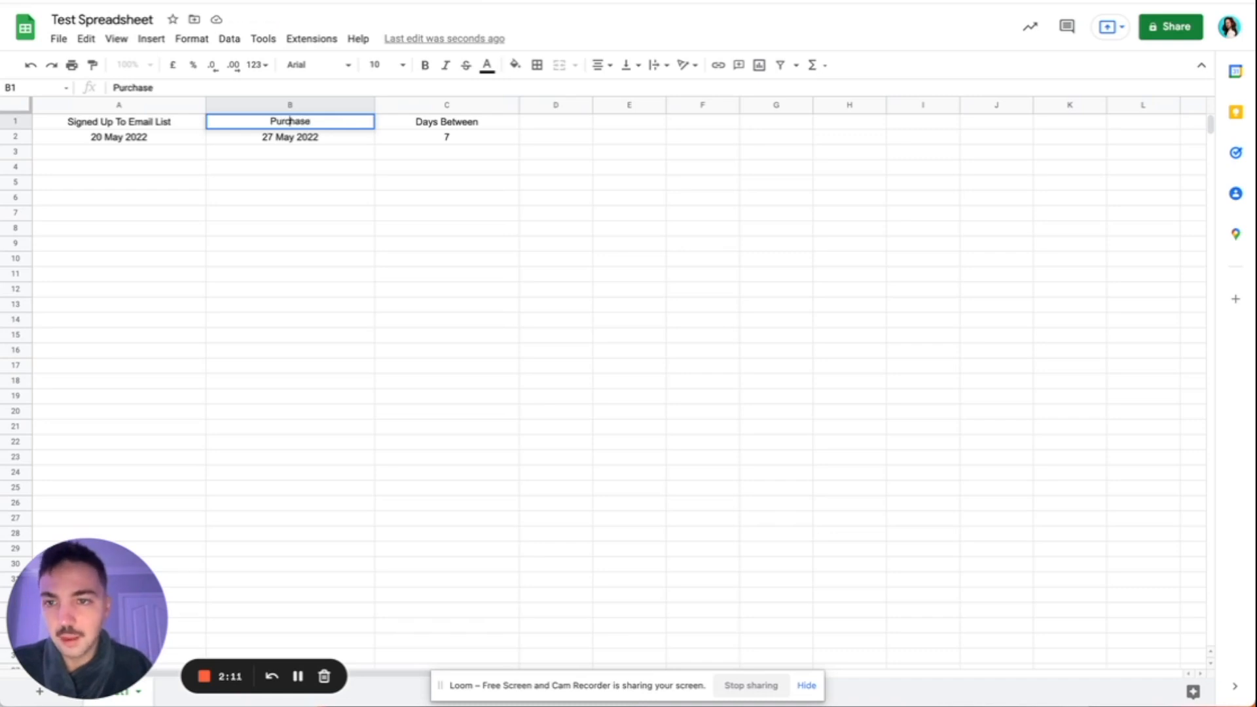
text(Made)
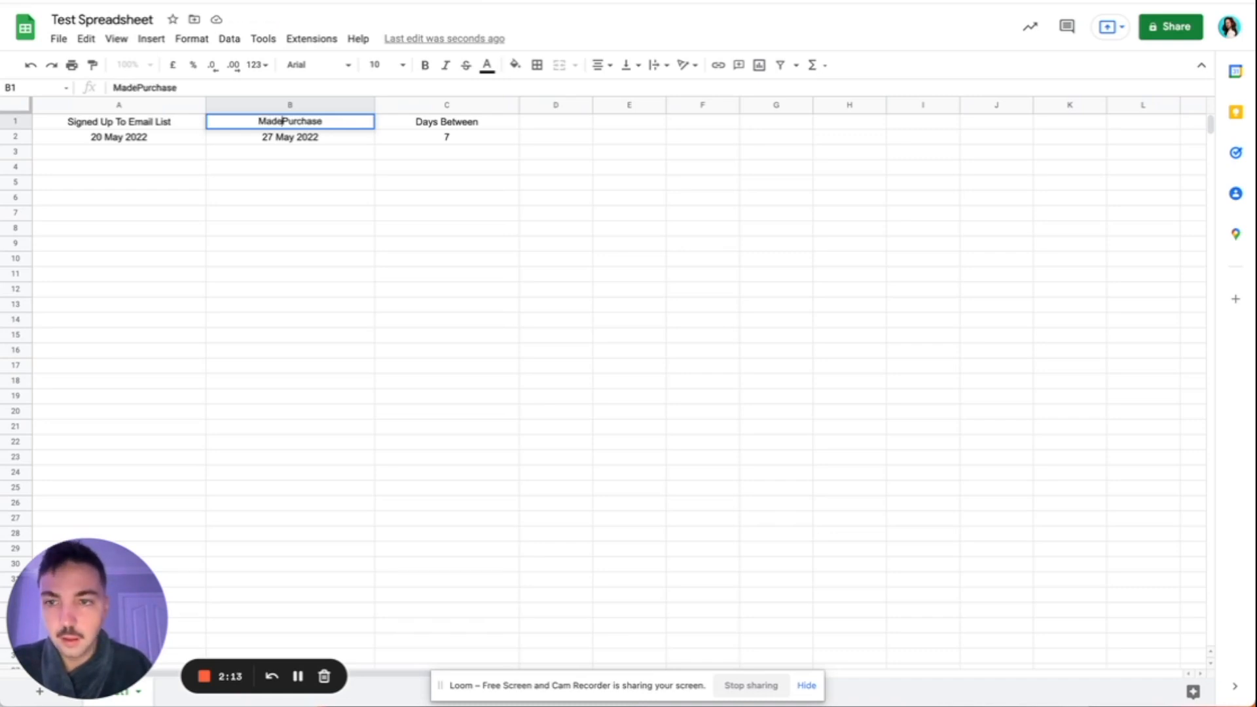
text(c)
click(447, 121)
Rename the third header from Days Between to Days To Purchase.
double_click(446, 121)
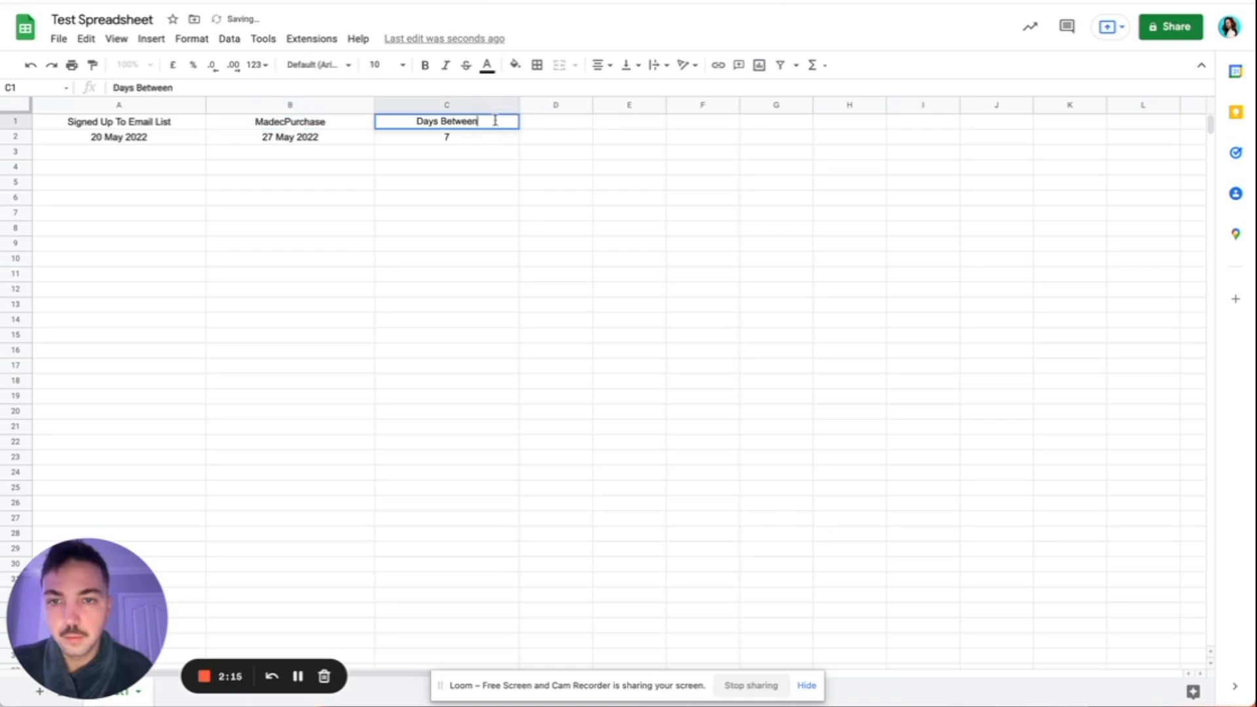
text(T)
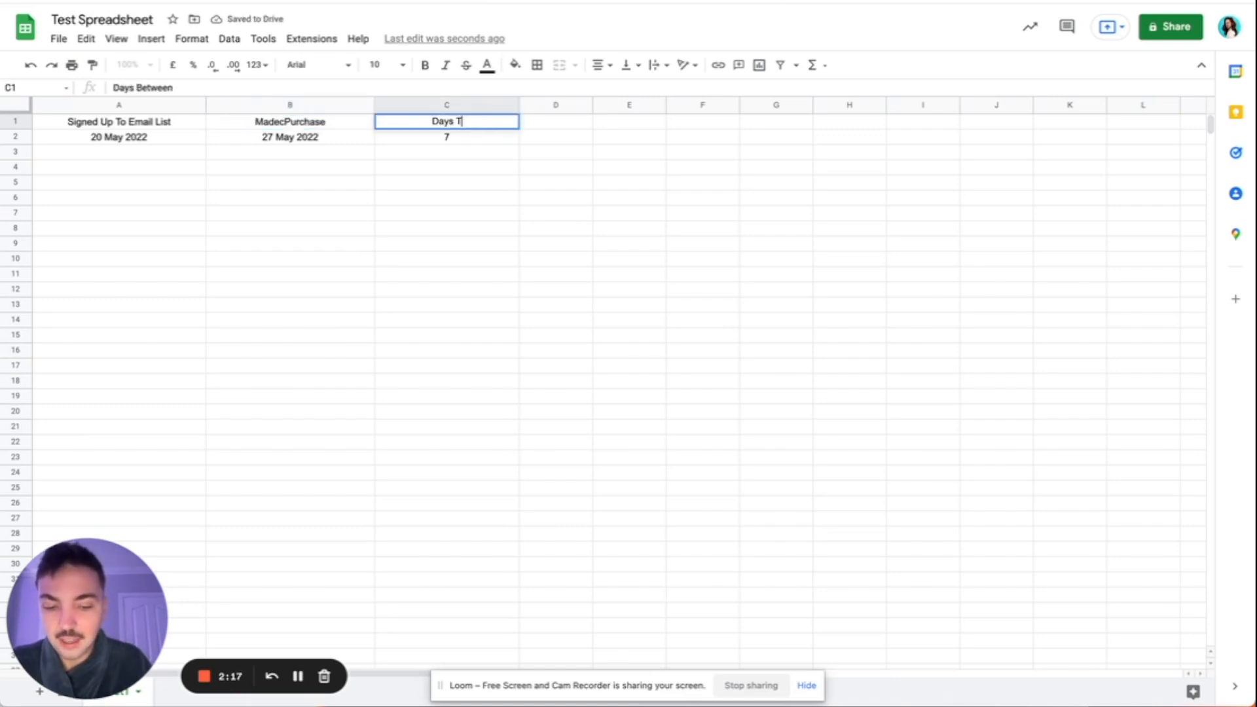
text(o Purcha)
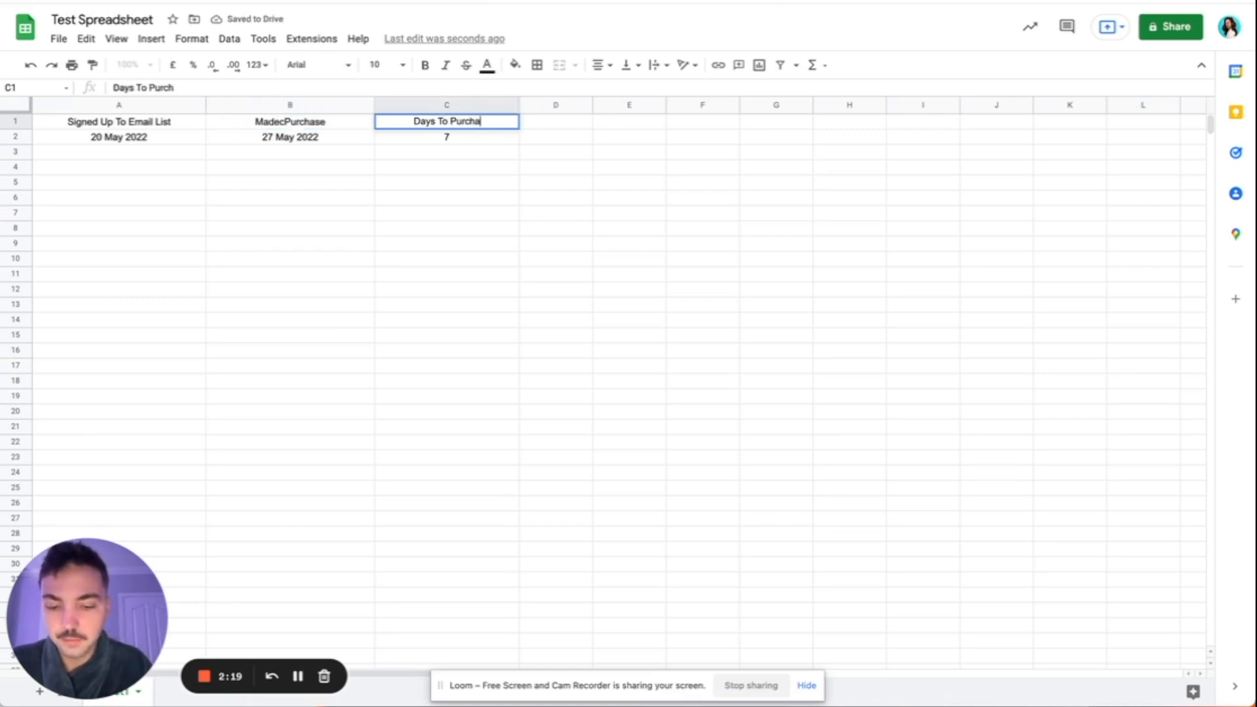
text(se)
key(Return)
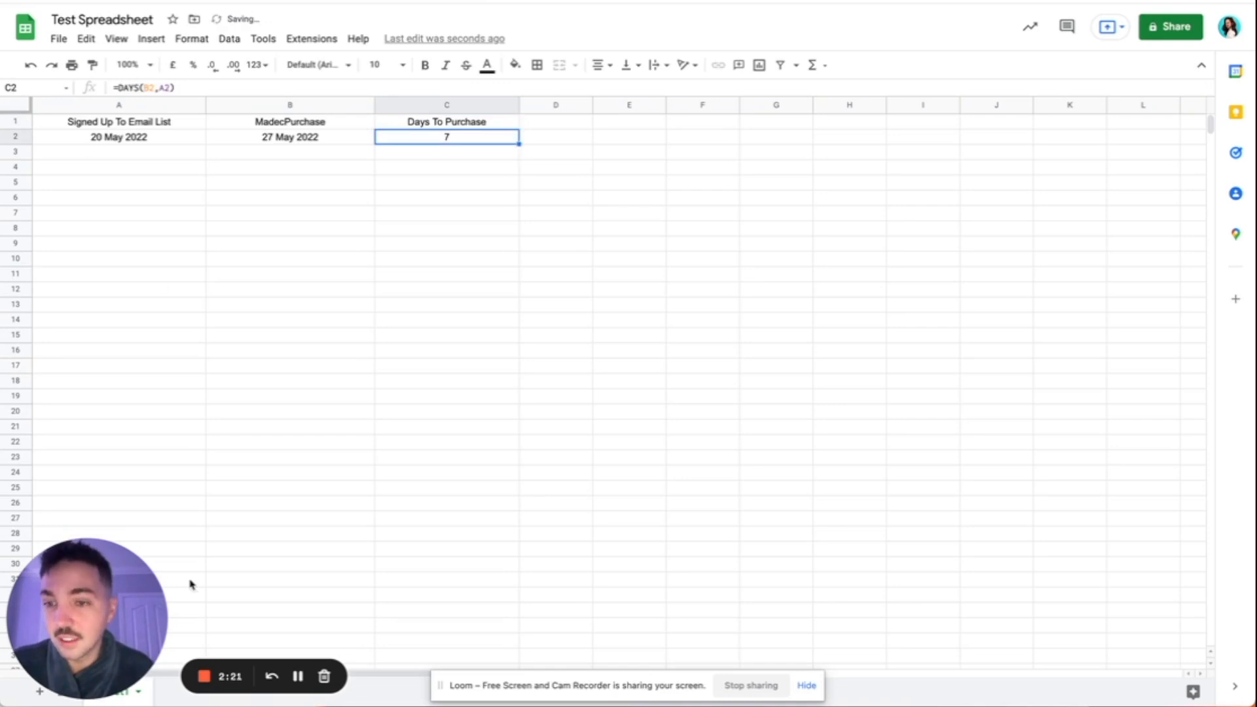
scroll(280, 511, down, 5)
scroll(283, 246, up, 5)
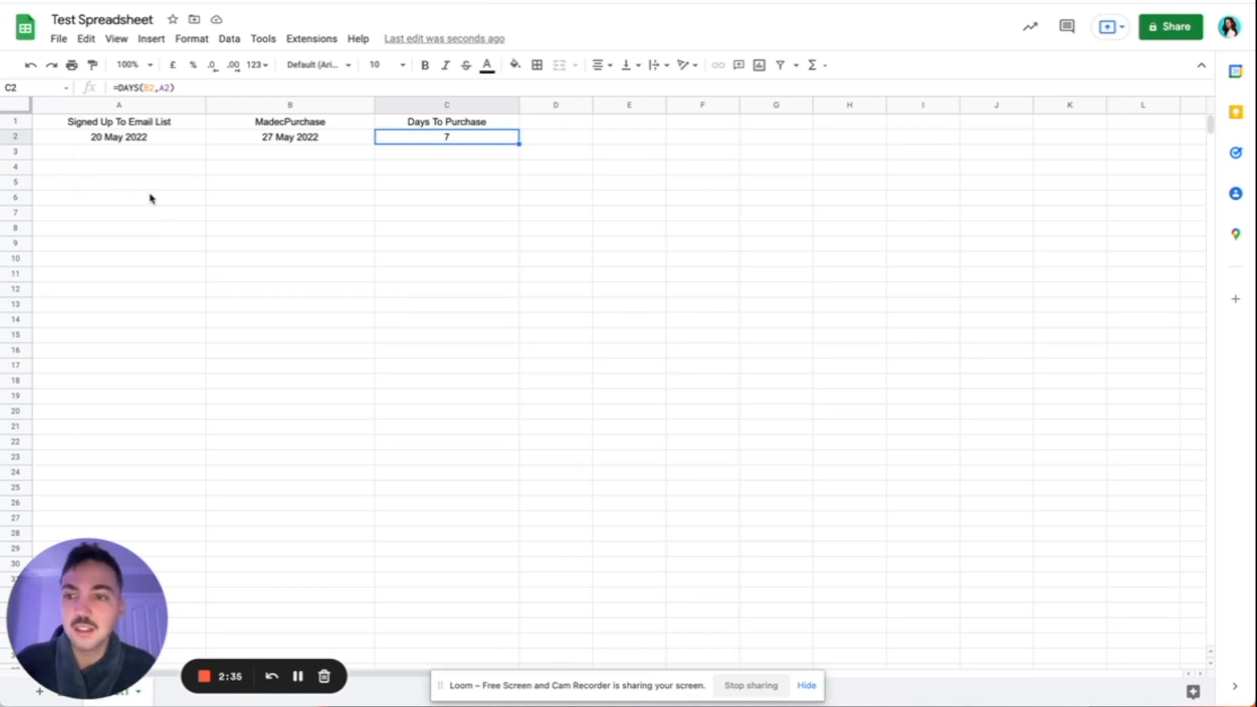
Correct the second header to Made Purchase, leaving the C2 formula unchanged.
double_click(289, 121)
key(BackSpace)
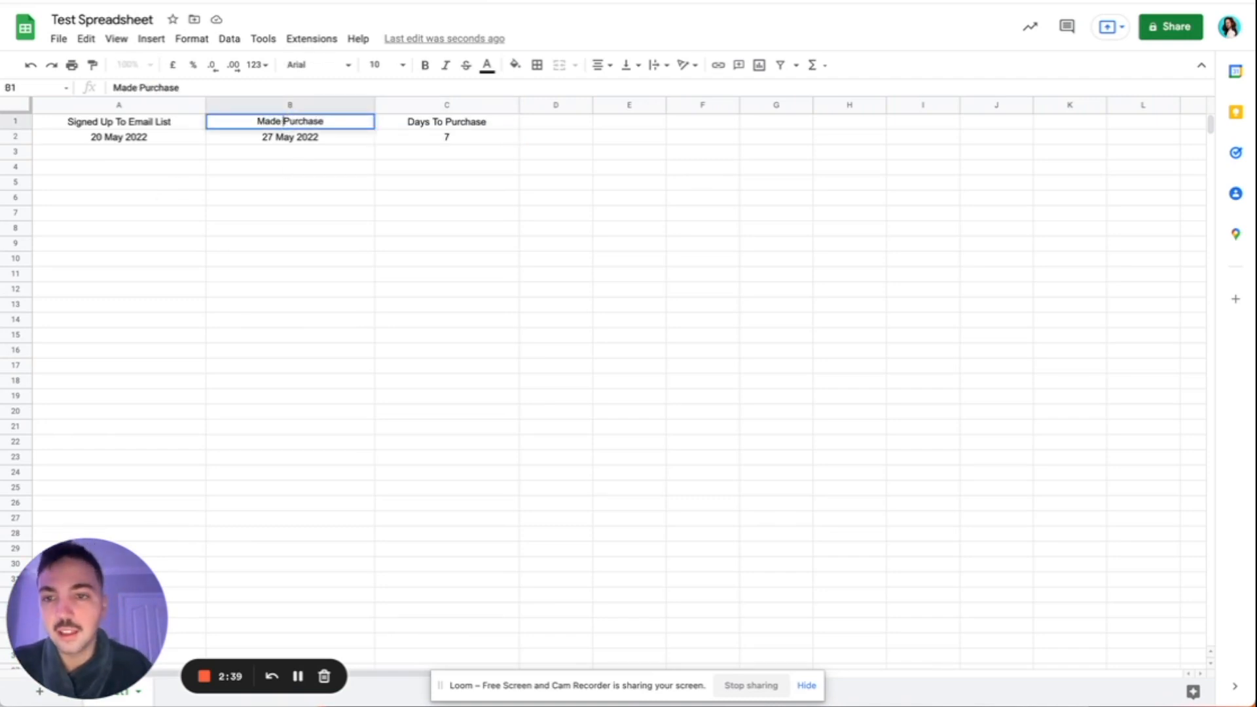
click(446, 138)
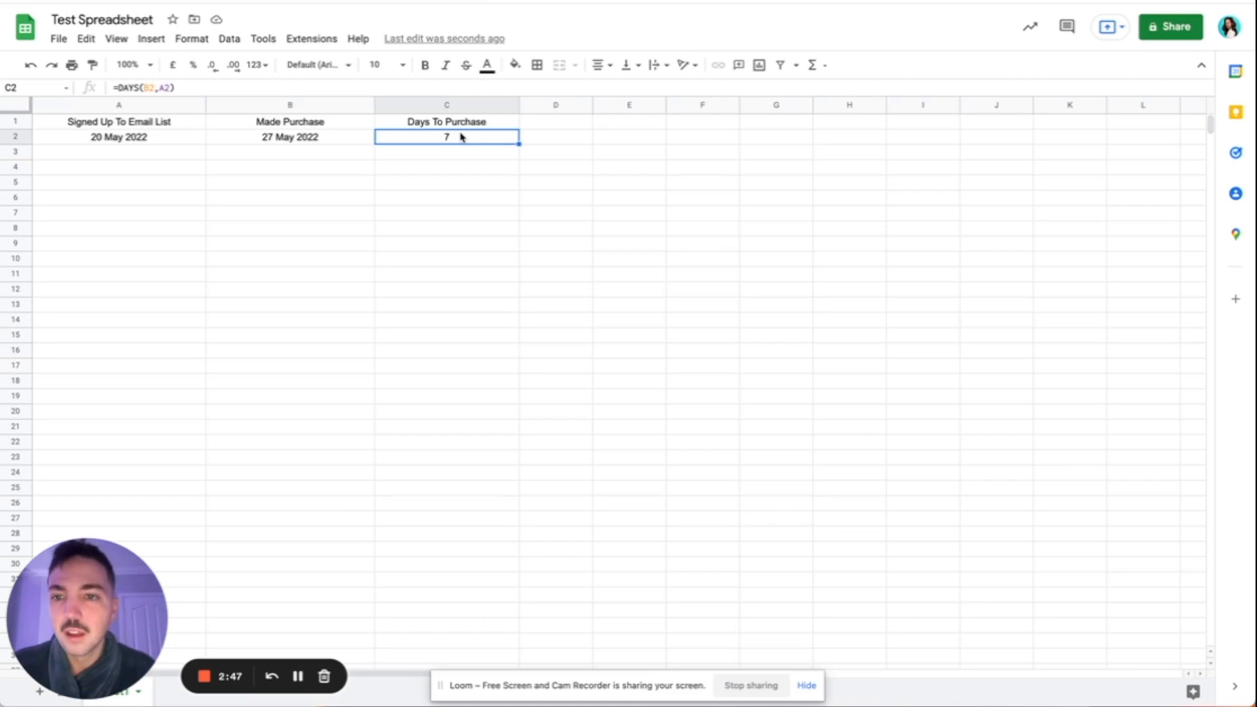
double_click(461, 138)
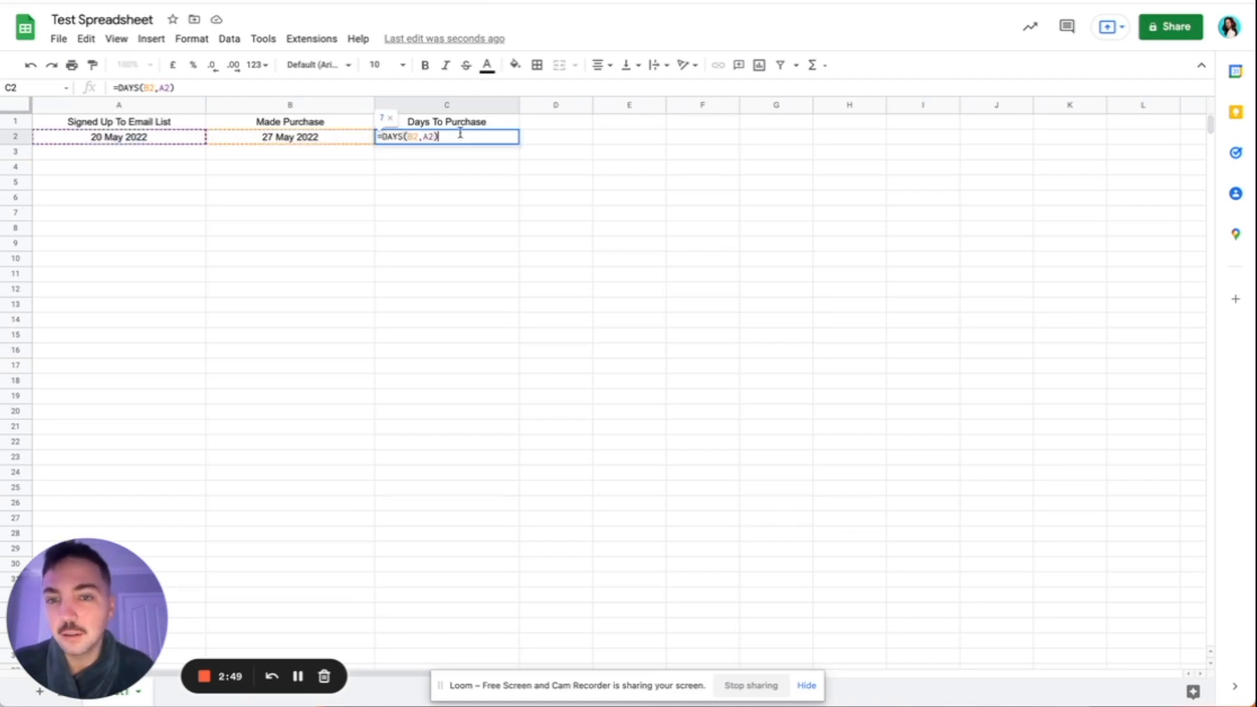
key(Return)
click(444, 142)
Fill both row-2 dates down to row 33 as continuing date series.
click(201, 139)
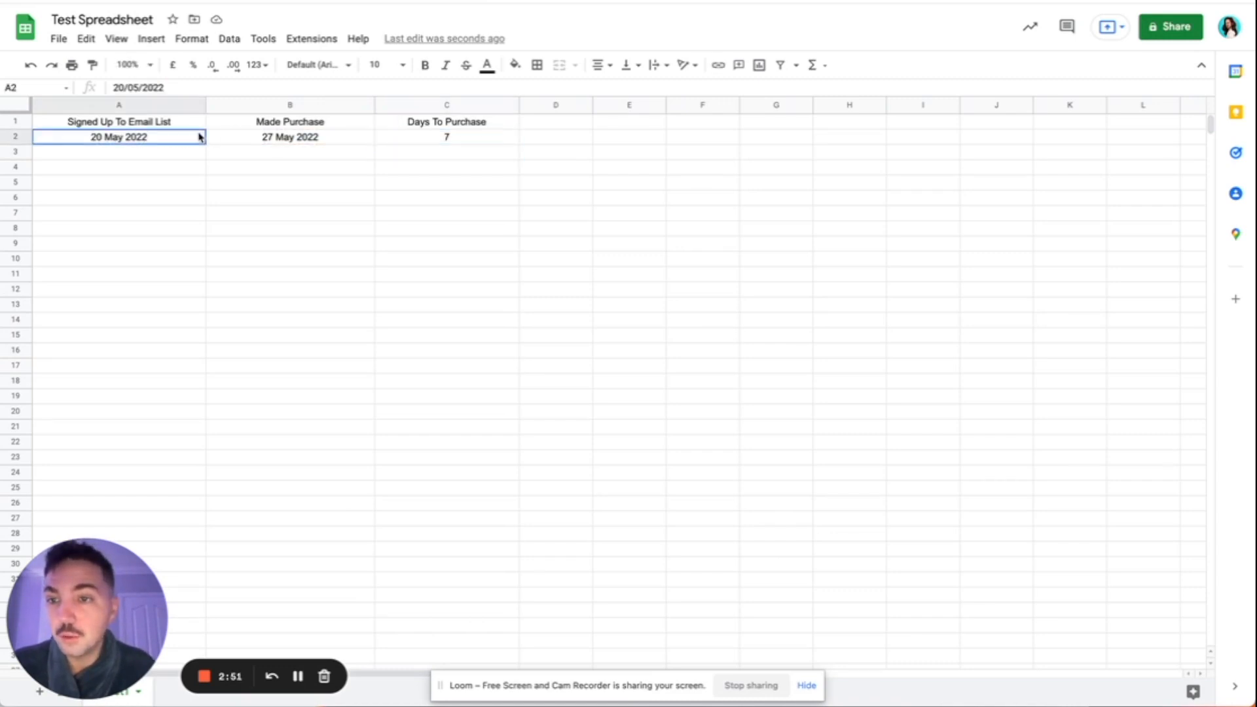
shift+click(275, 139)
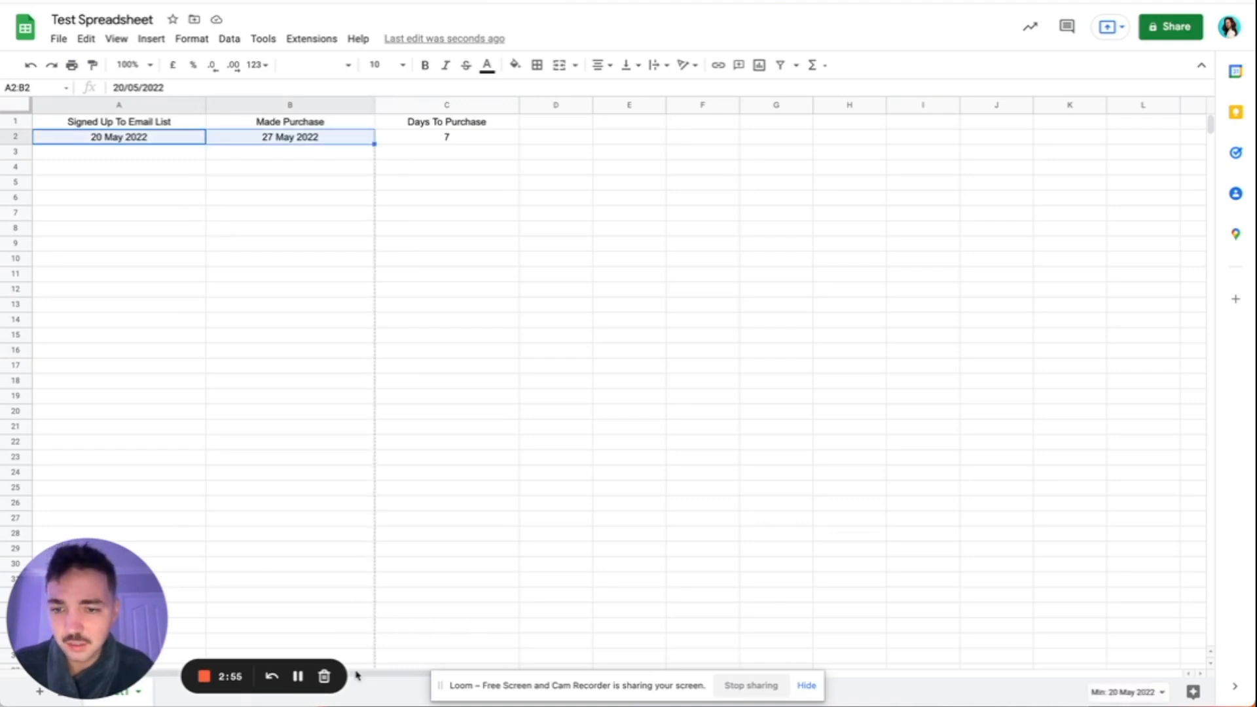
drag(373, 143, 373, 628)
scroll(426, 505, up, 5)
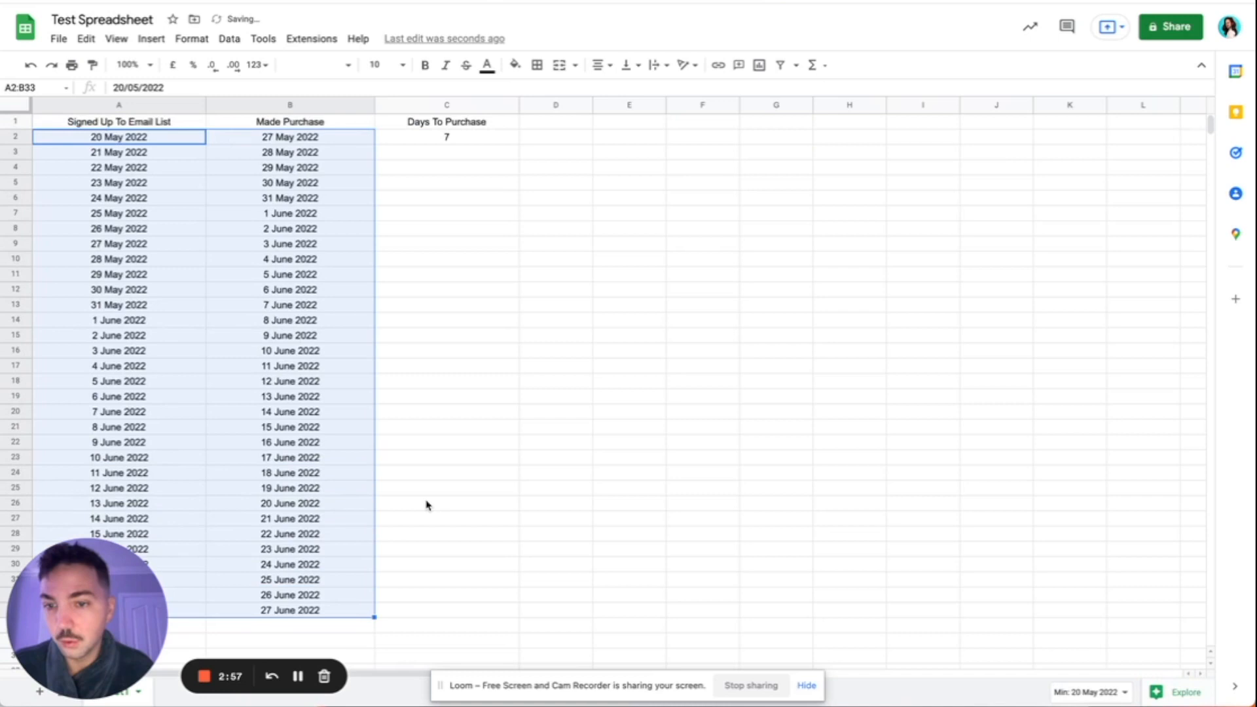
click(448, 141)
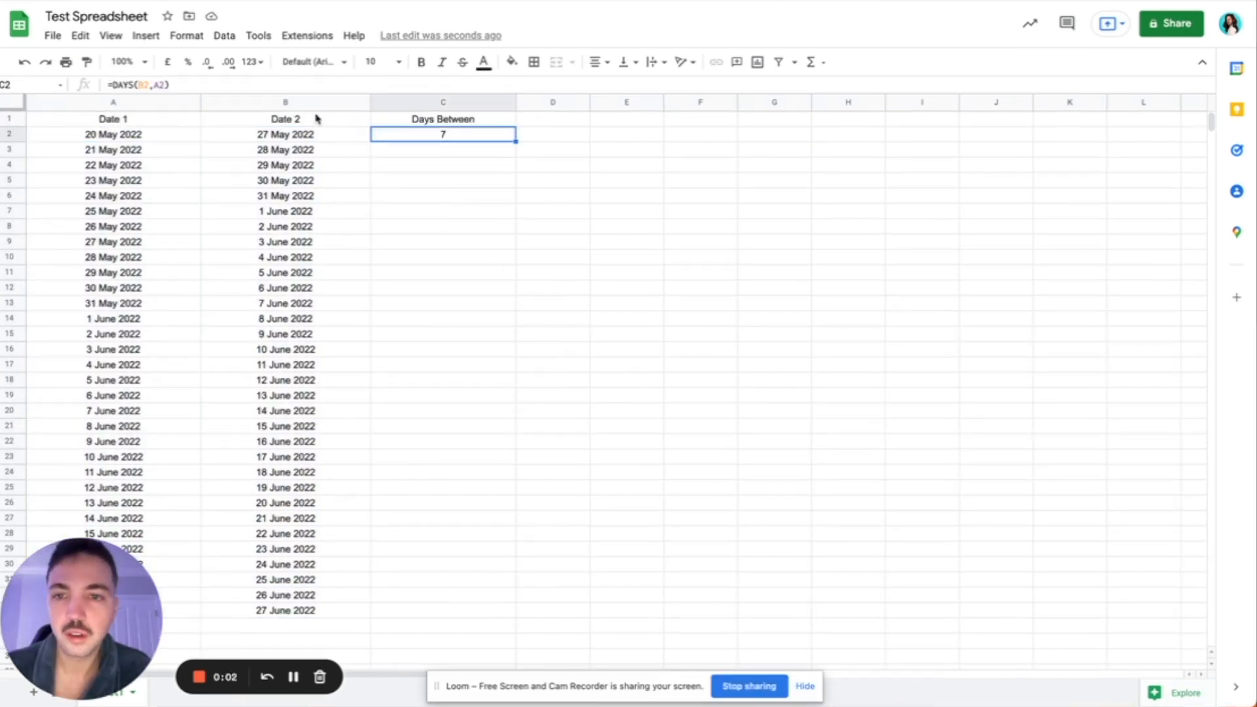
Rewrite C2 as =DAYS(B:B,A:A) using whole-column references; it still returns 7.
double_click(430, 133)
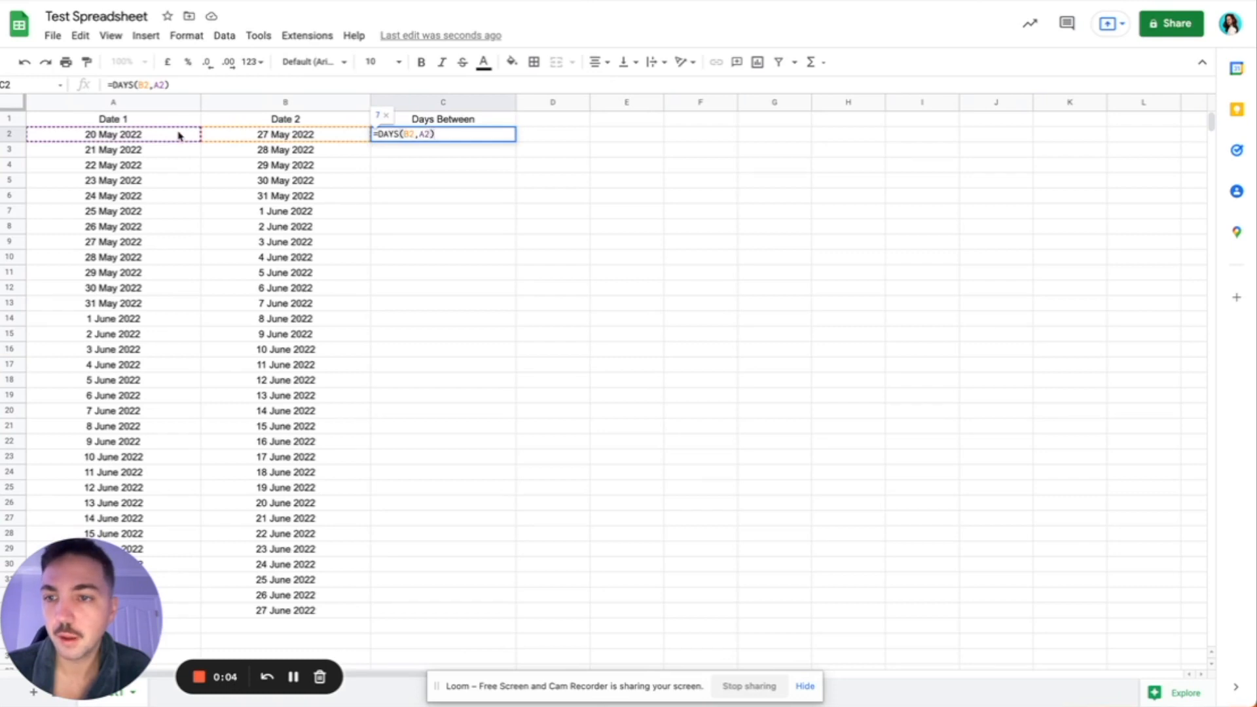
click(412, 134)
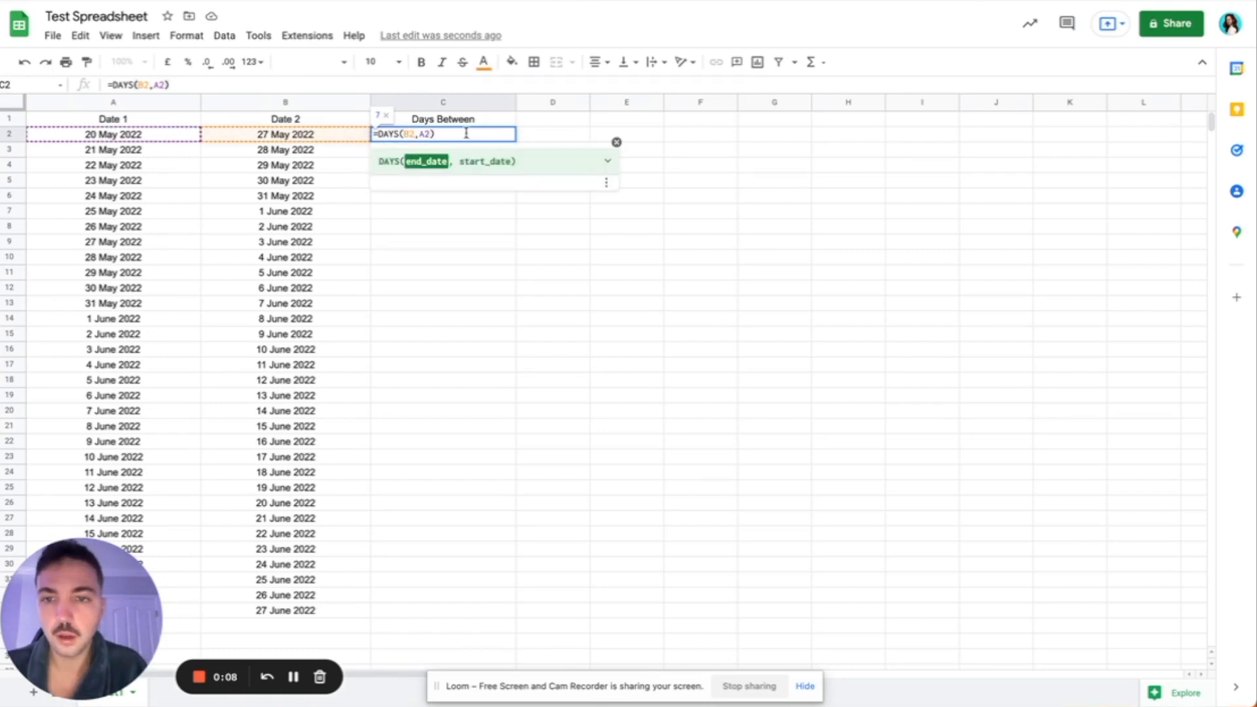
key(BackSpace)
key(BackSpace)
key(BackSpace)
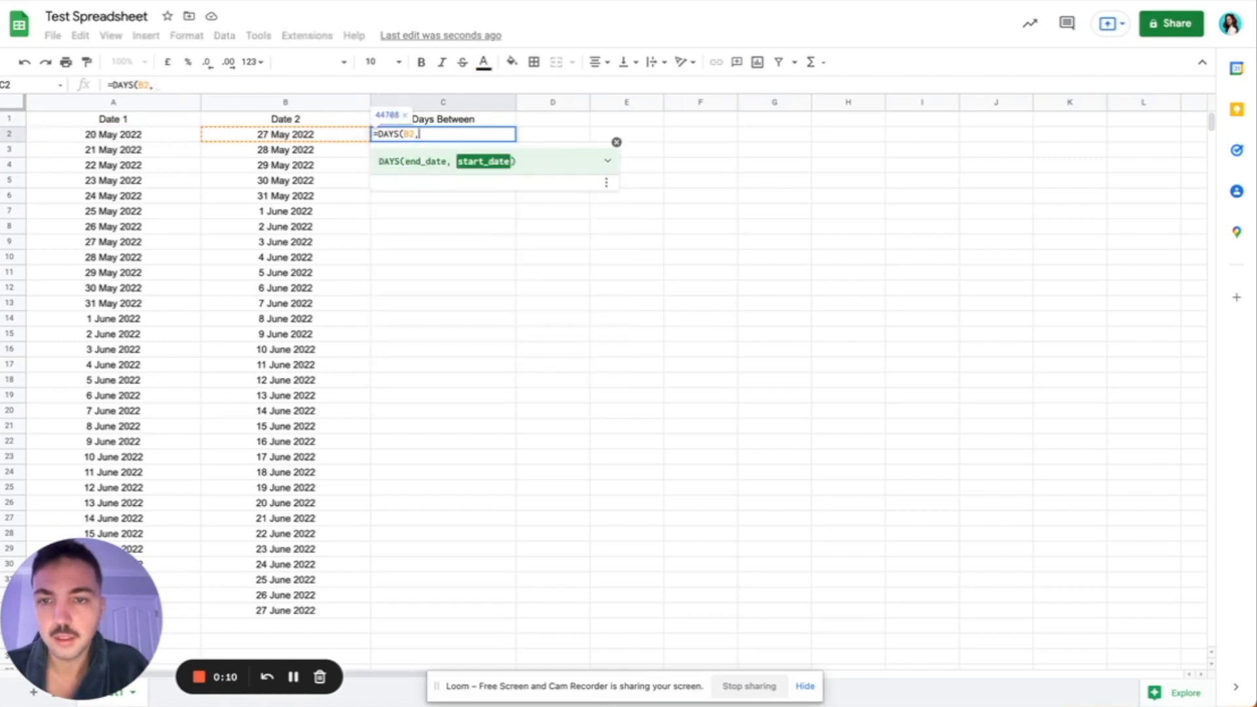
key(BackSpace)
key(BackSpace)
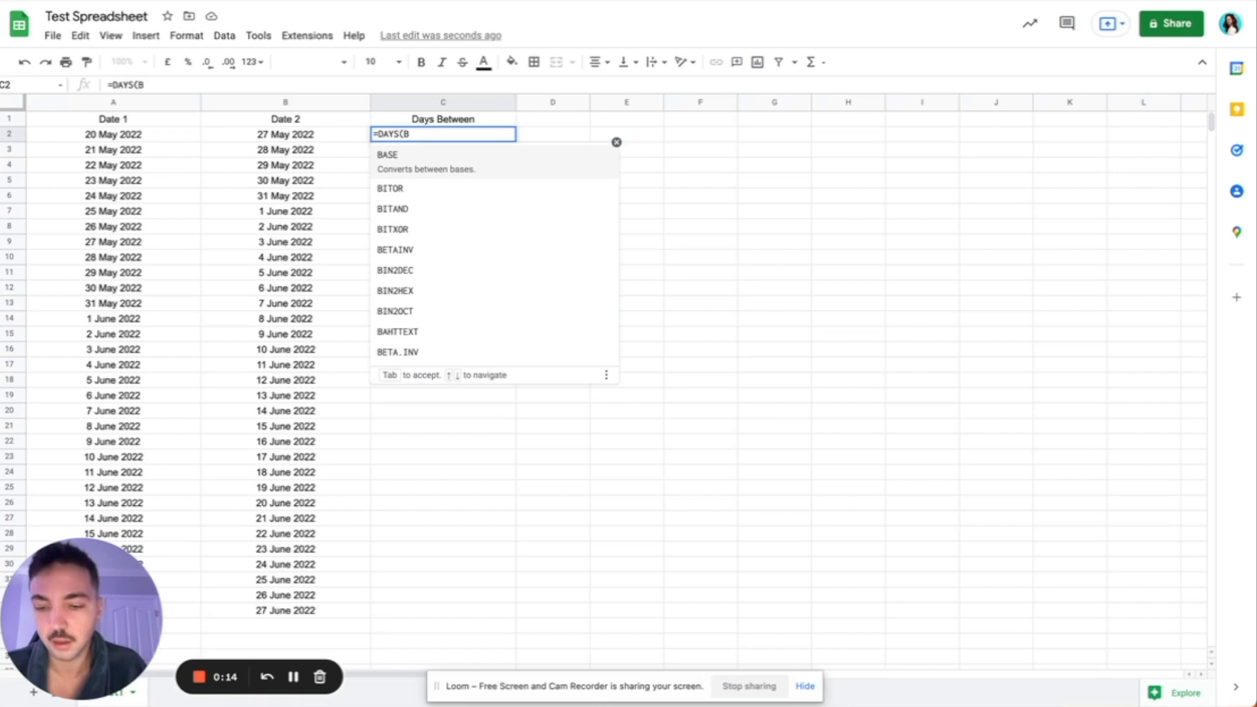
key(BackSpace)
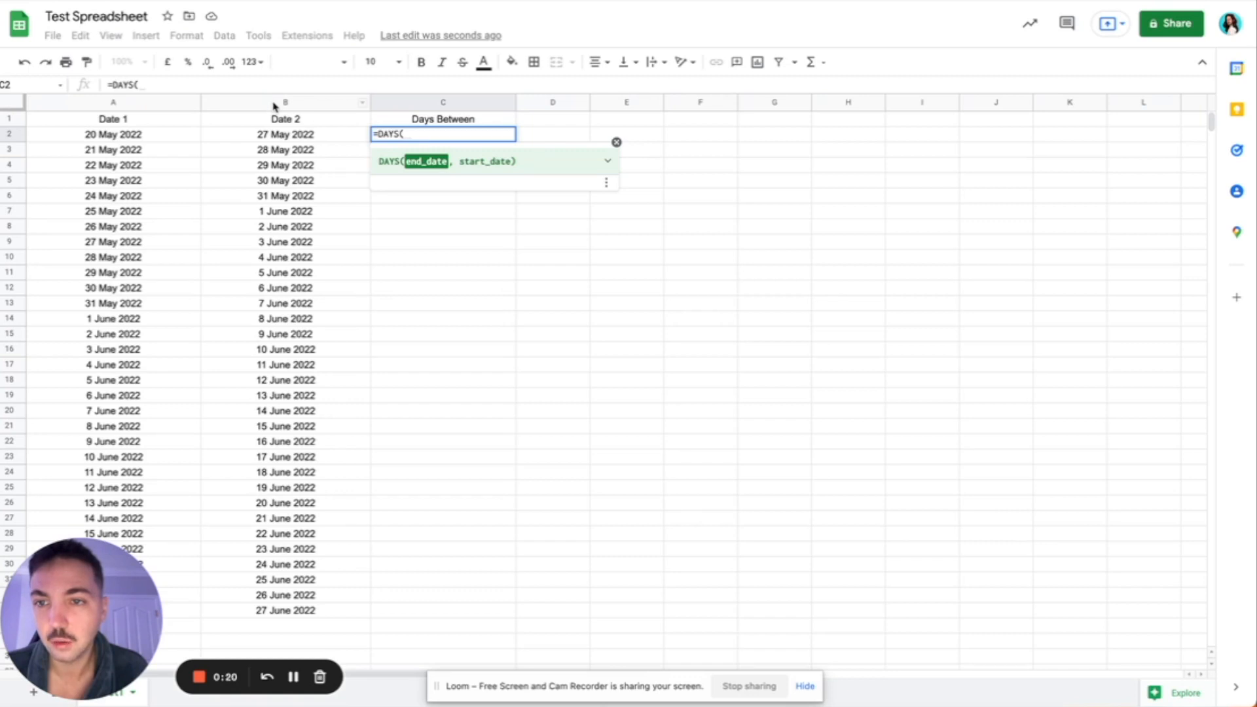
click(275, 105)
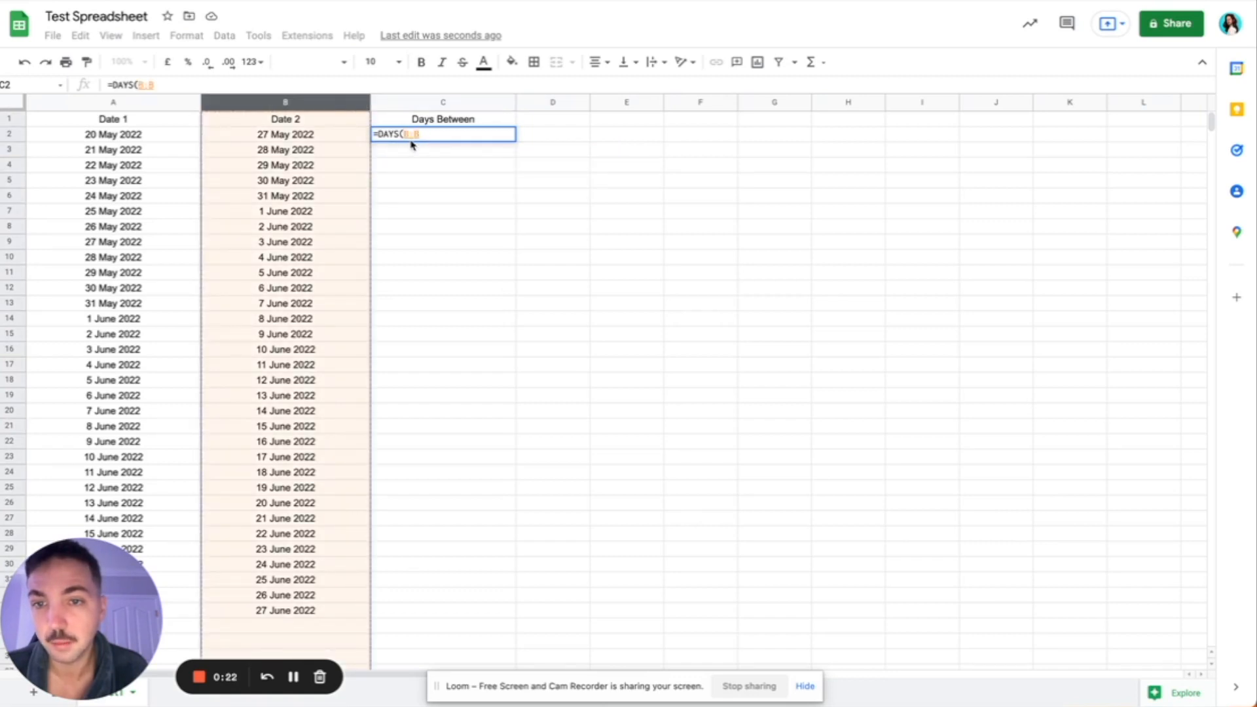
click(113, 103)
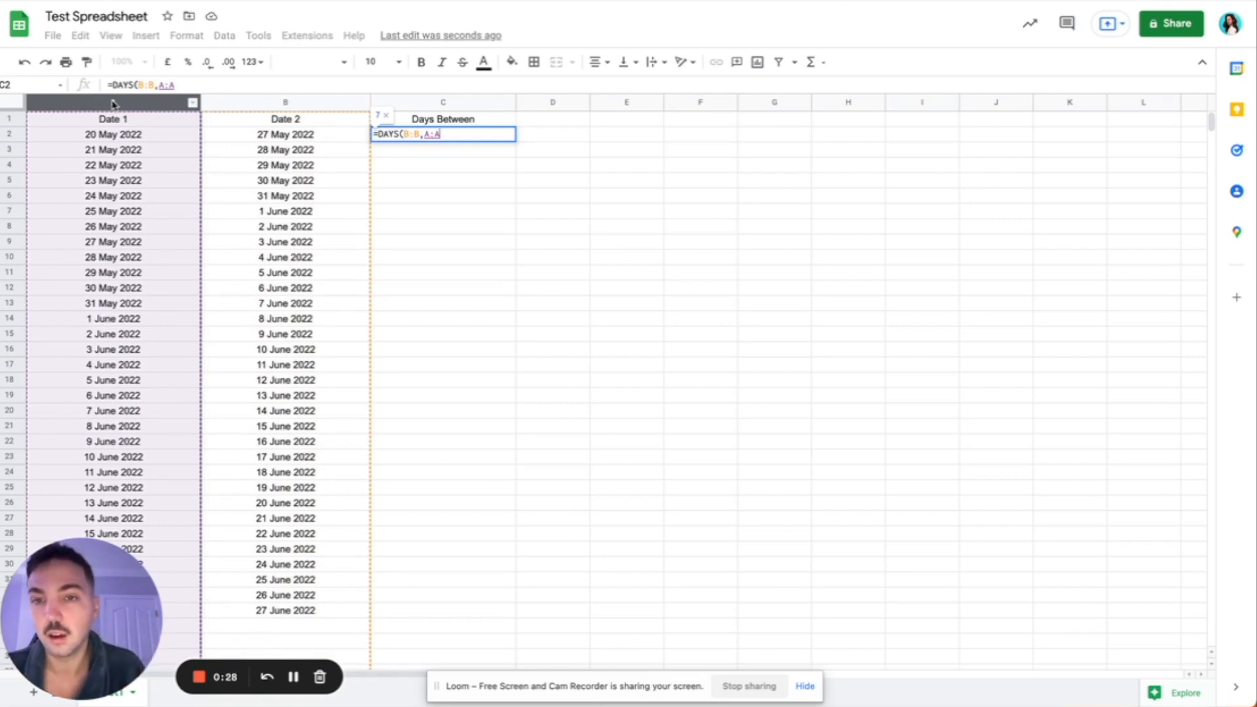
key(Return)
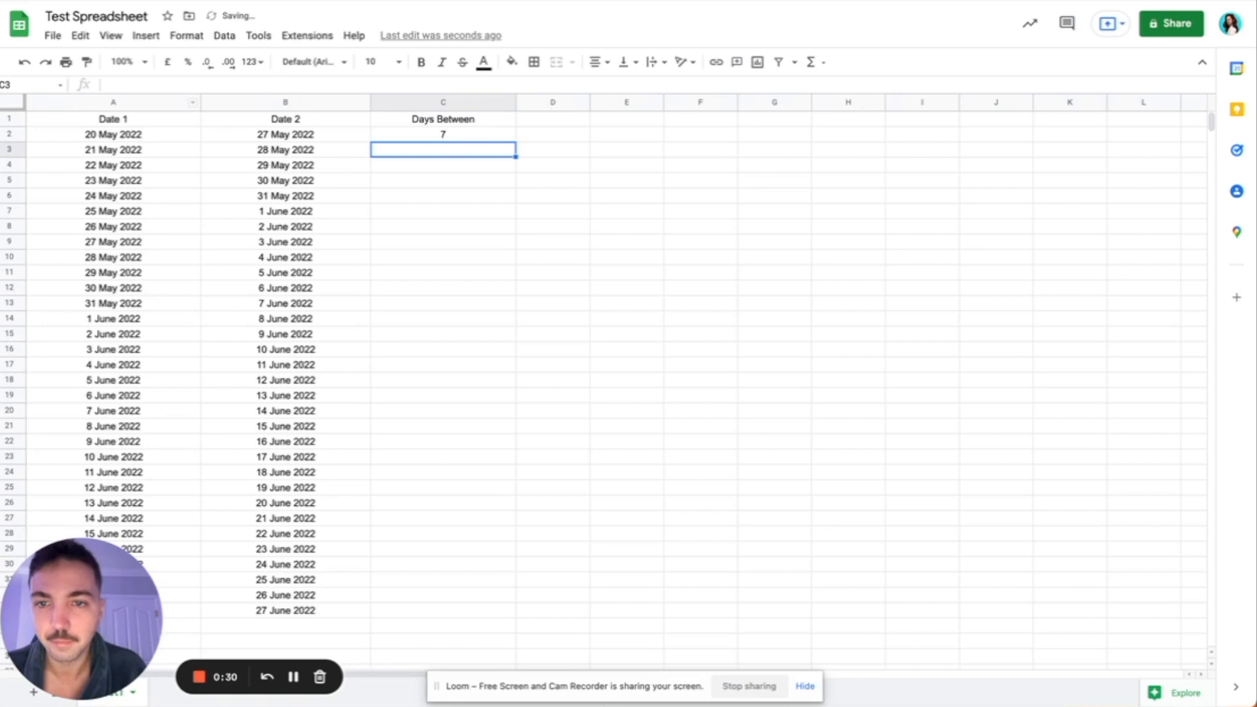
Select column C without its header and fill the DAYS formula down, giving 7s and 0s.
click(463, 137)
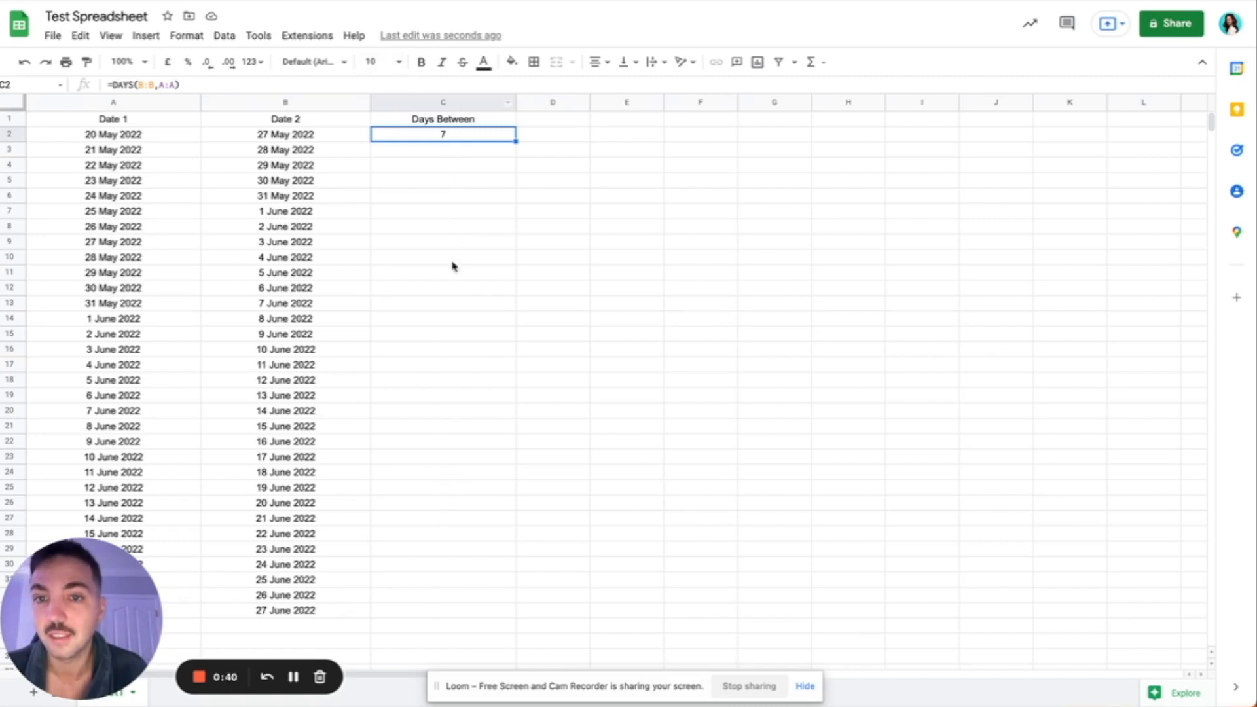
click(451, 103)
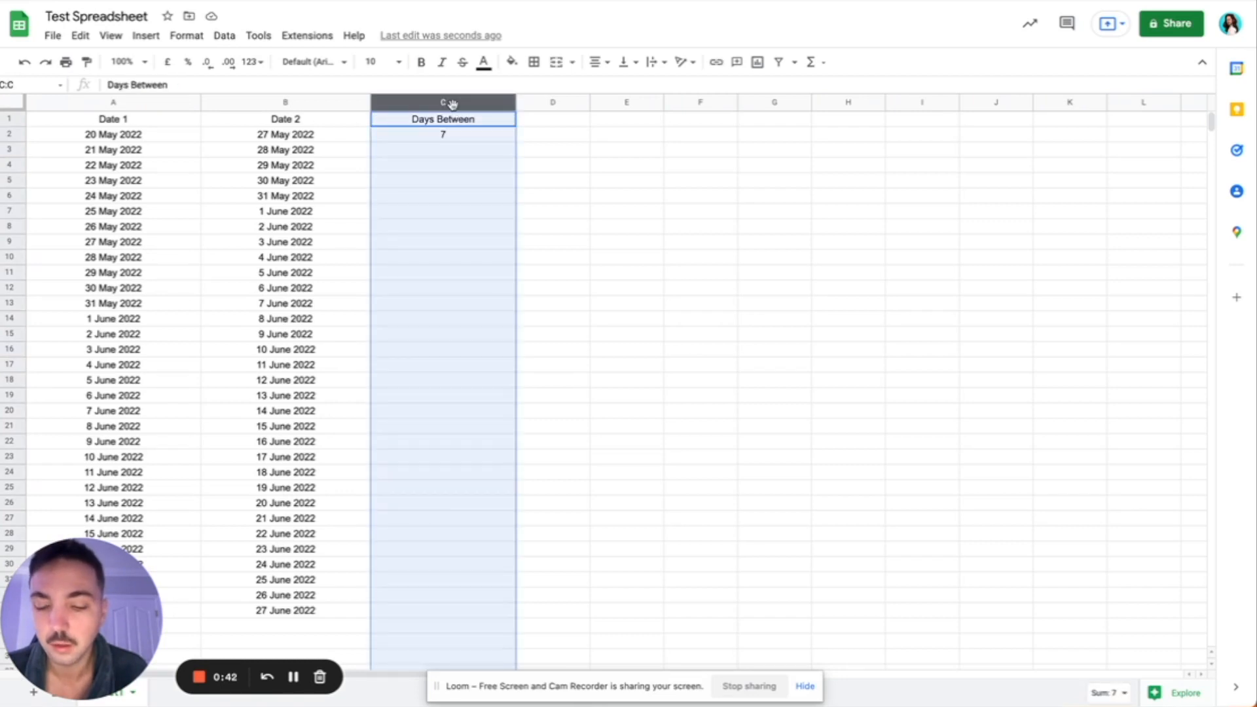
ctrl+click(452, 121)
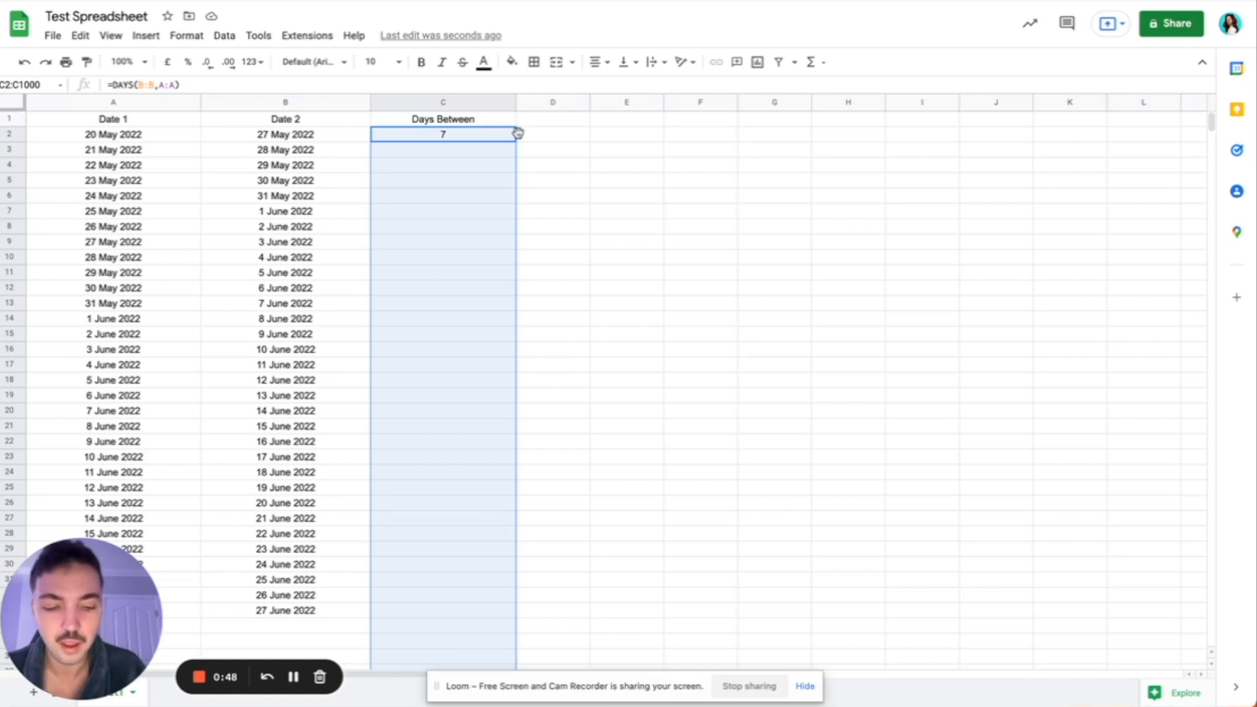
key(ctrl+Return)
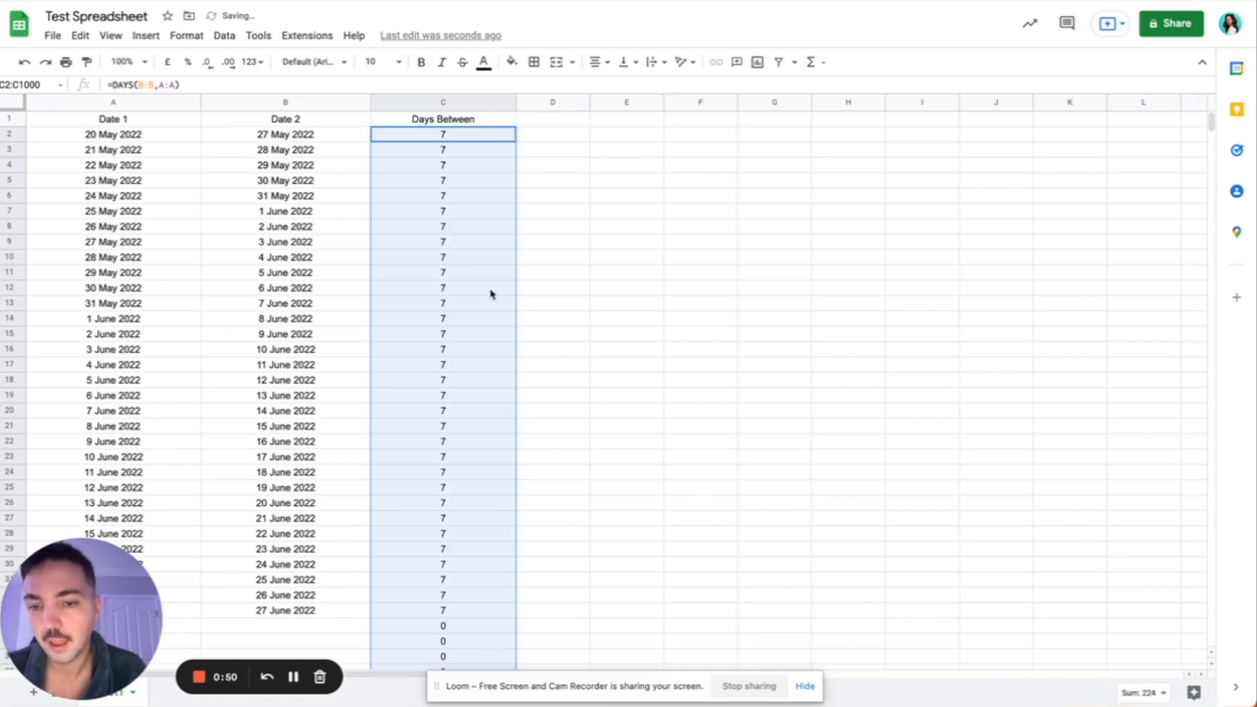
scroll(479, 318, down, 5)
scroll(479, 319, down, 10)
scroll(478, 318, down, 10)
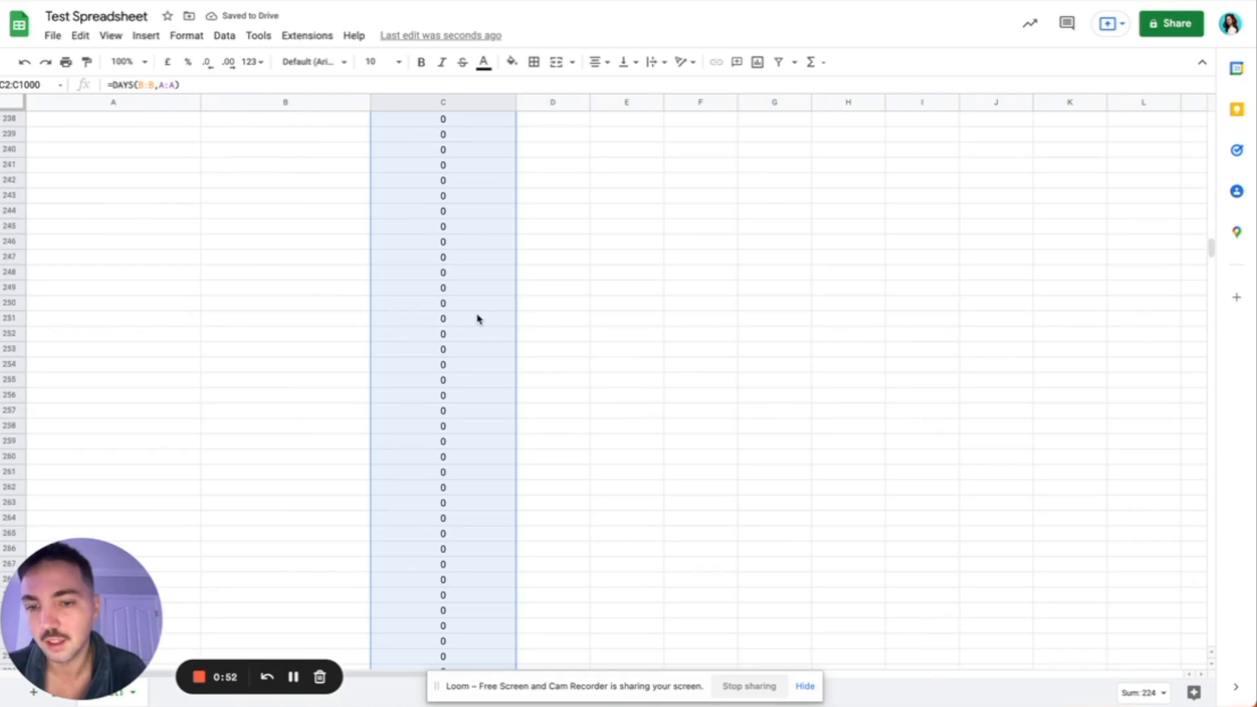
scroll(479, 319, up, 8)
scroll(492, 270, up, 10)
scroll(491, 271, down, 4)
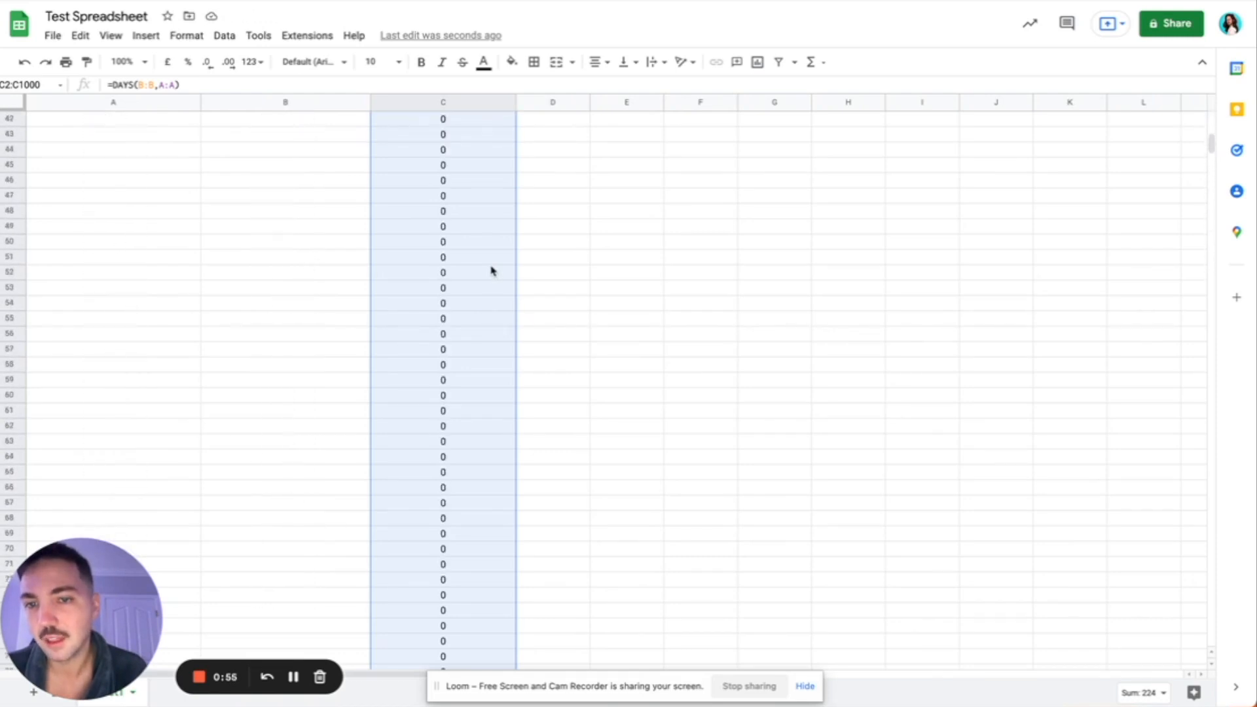
scroll(492, 270, up, 10)
scroll(101, 319, down, 3)
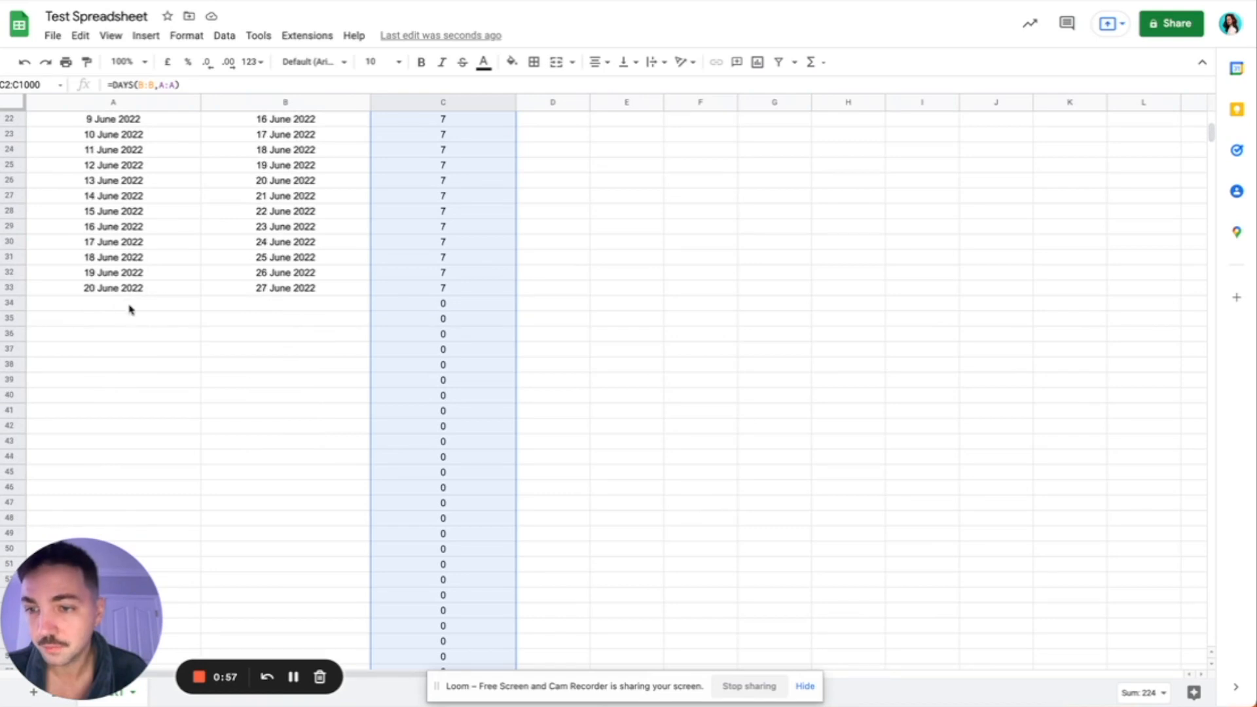
Select the row-33 date pair (20 June 2022) to extend both series down to row 49.
click(127, 288)
mouse_move(129, 288)
mouse_down()
mouse_move(394, 291)
mouse_move(368, 535)
mouse_up()
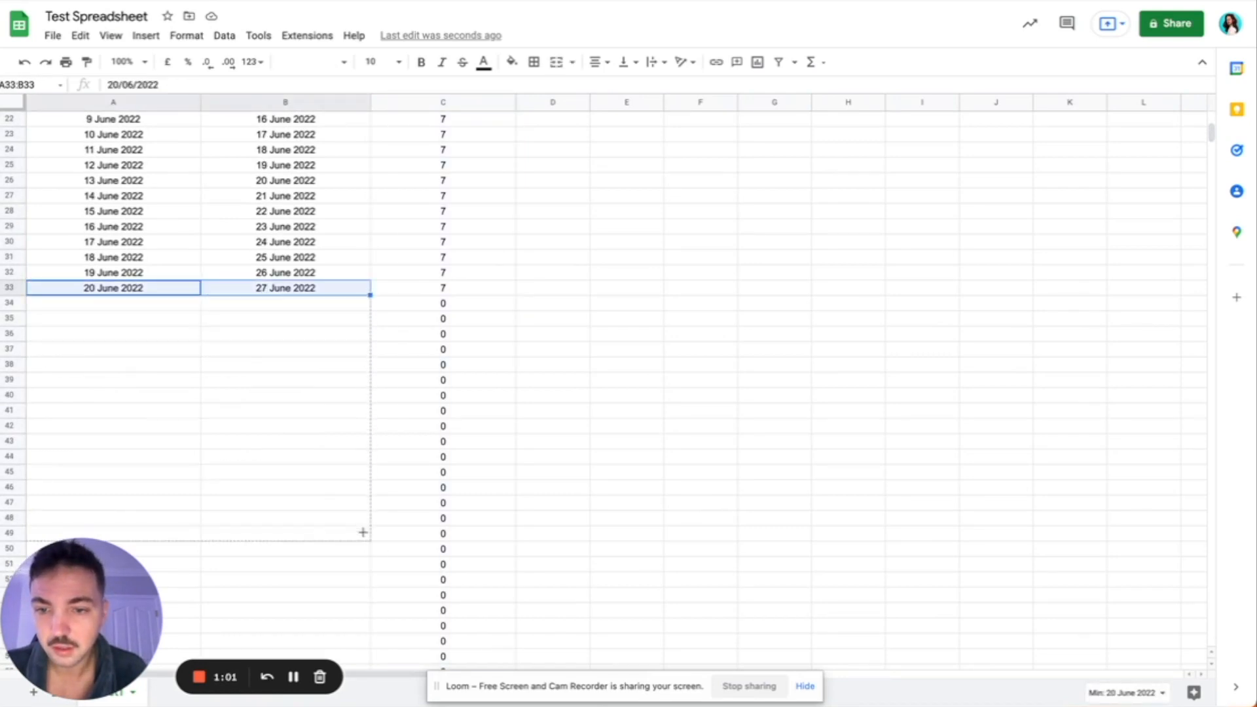